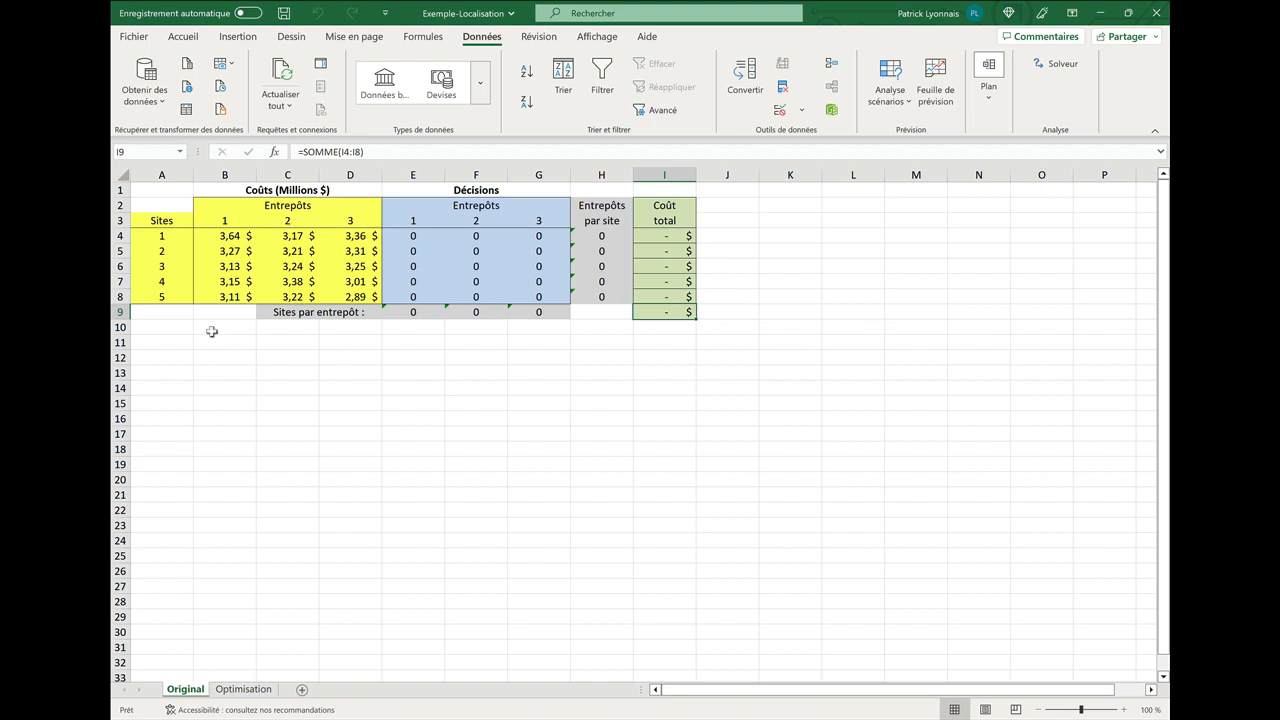
Examine the sum formulas in the Sites par entrepôt row under each warehouse.
click(419, 313)
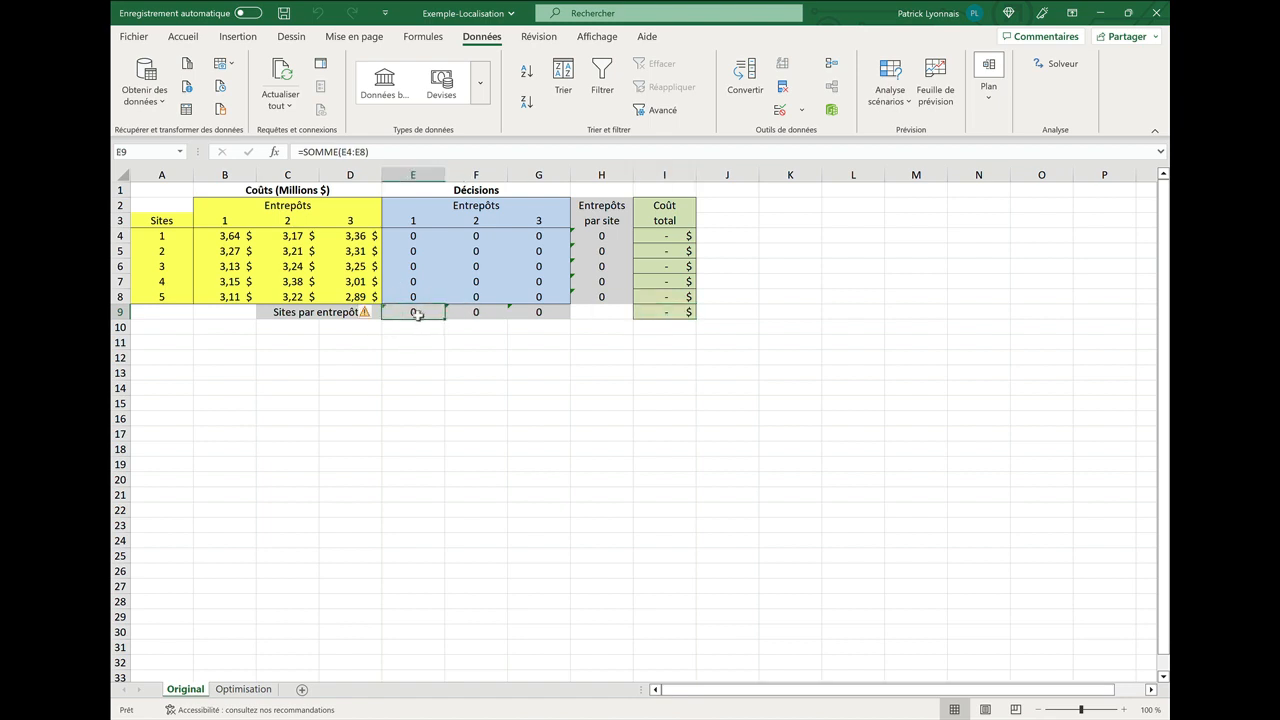
double_click(416, 313)
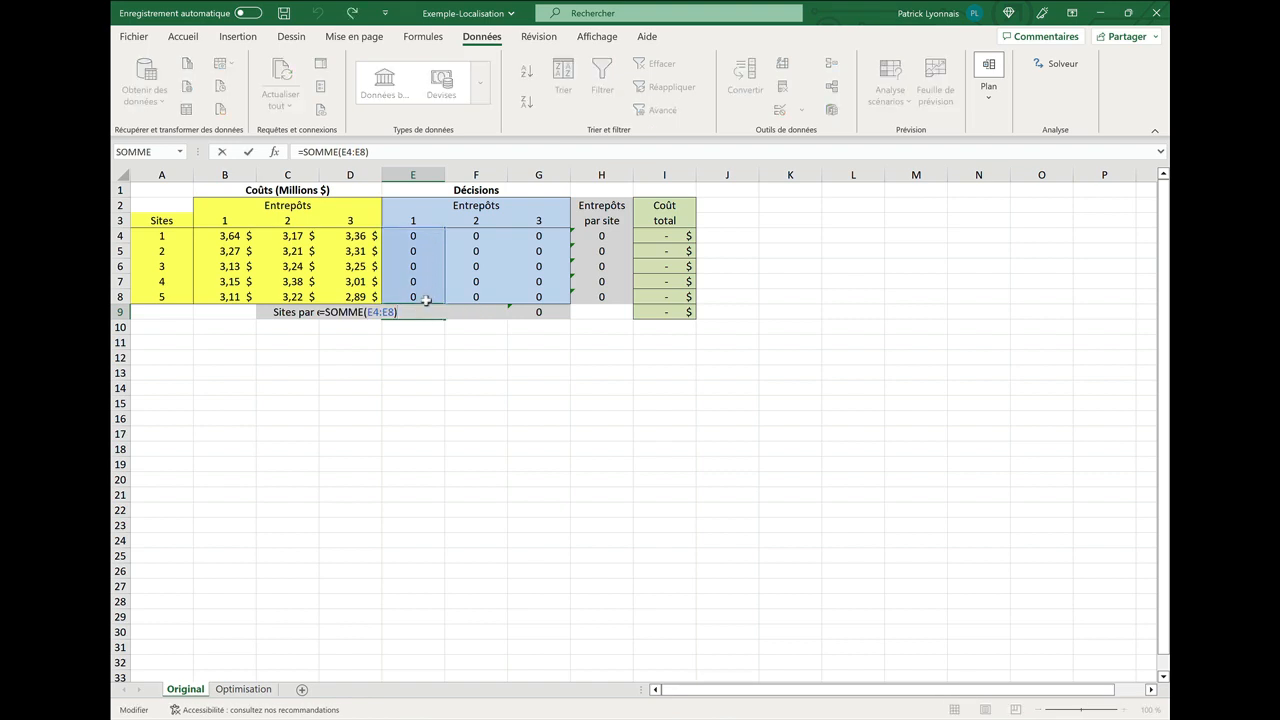
key(Return)
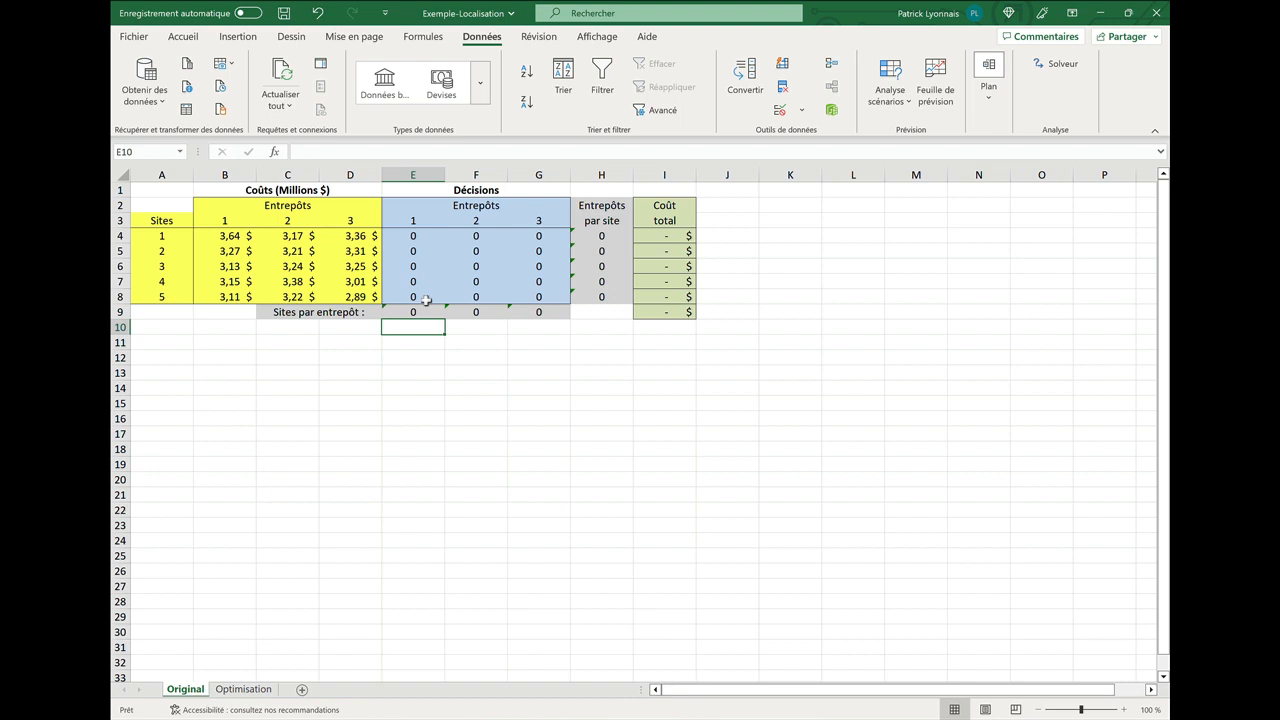
click(487, 314)
click(536, 311)
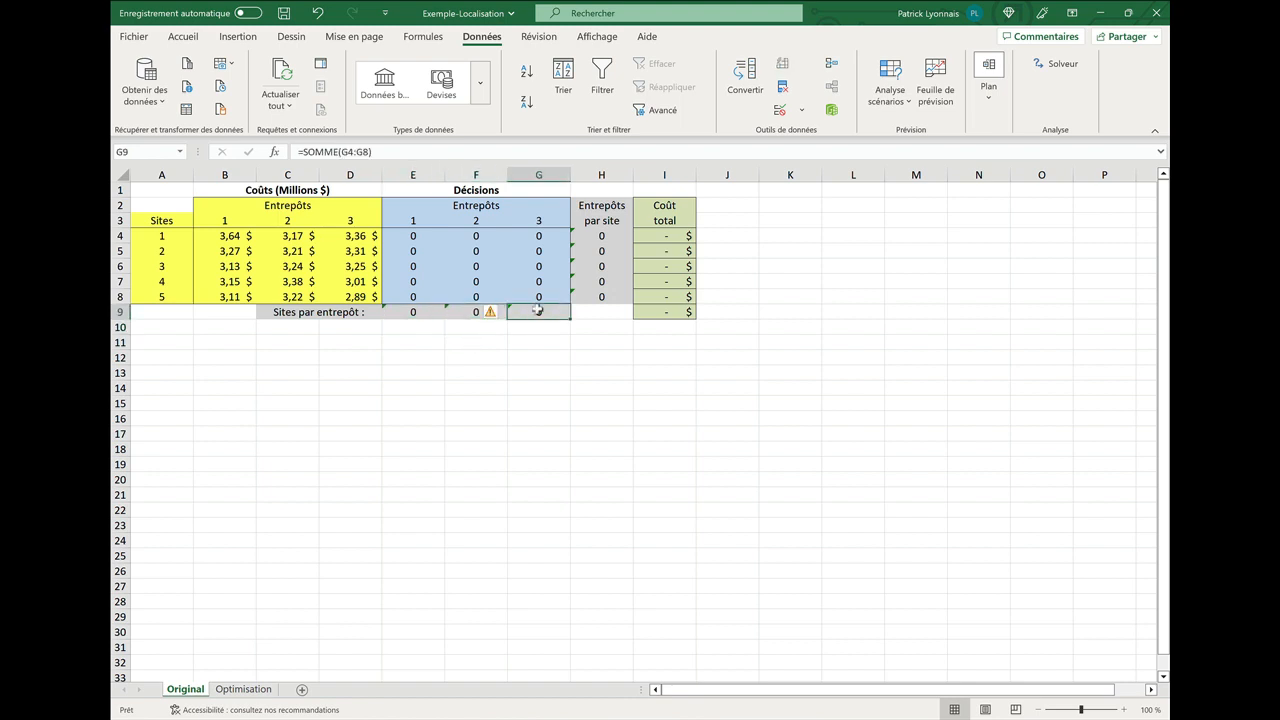
Examine the formulas for warehouses per site and site total cost in row 4.
click(605, 237)
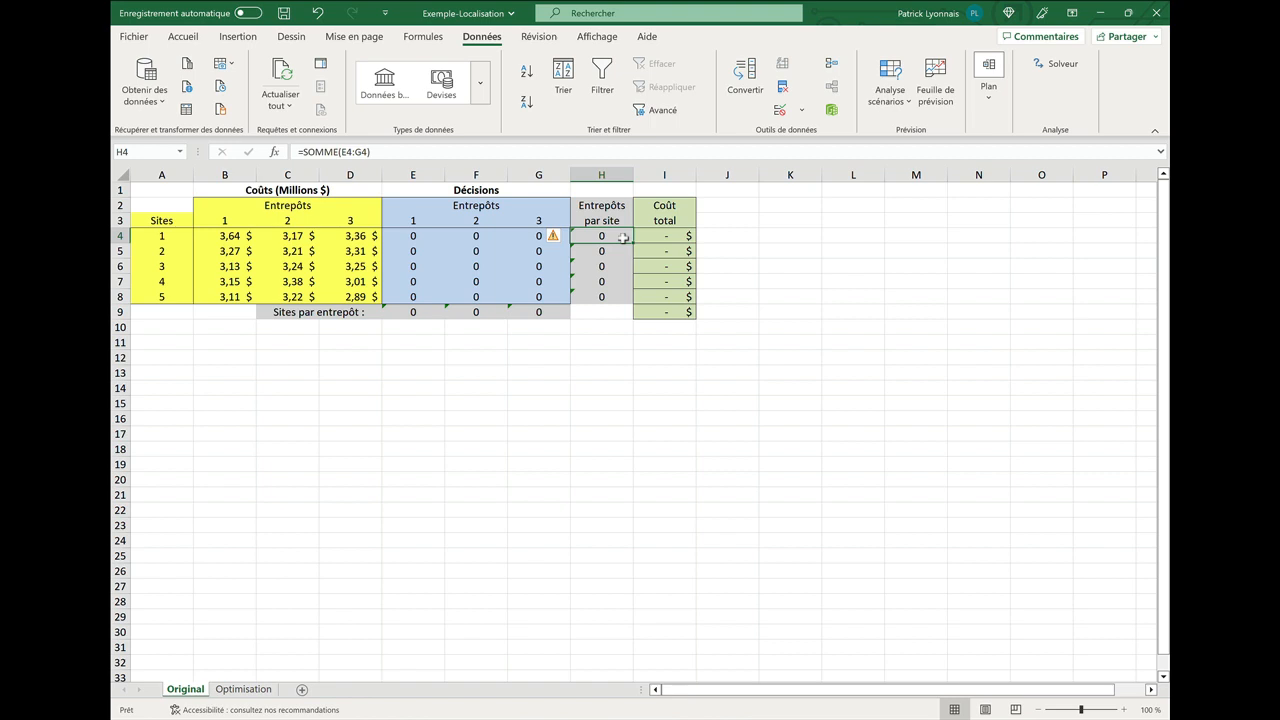
double_click(622, 237)
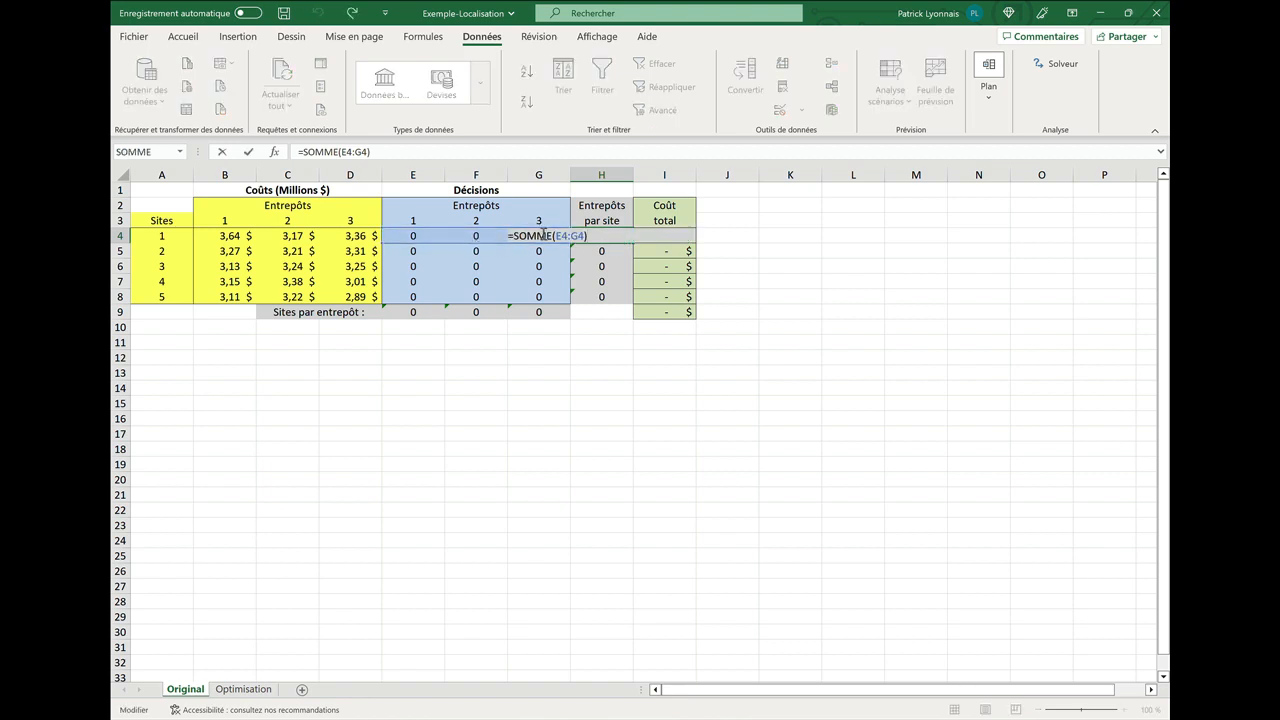
key(Return)
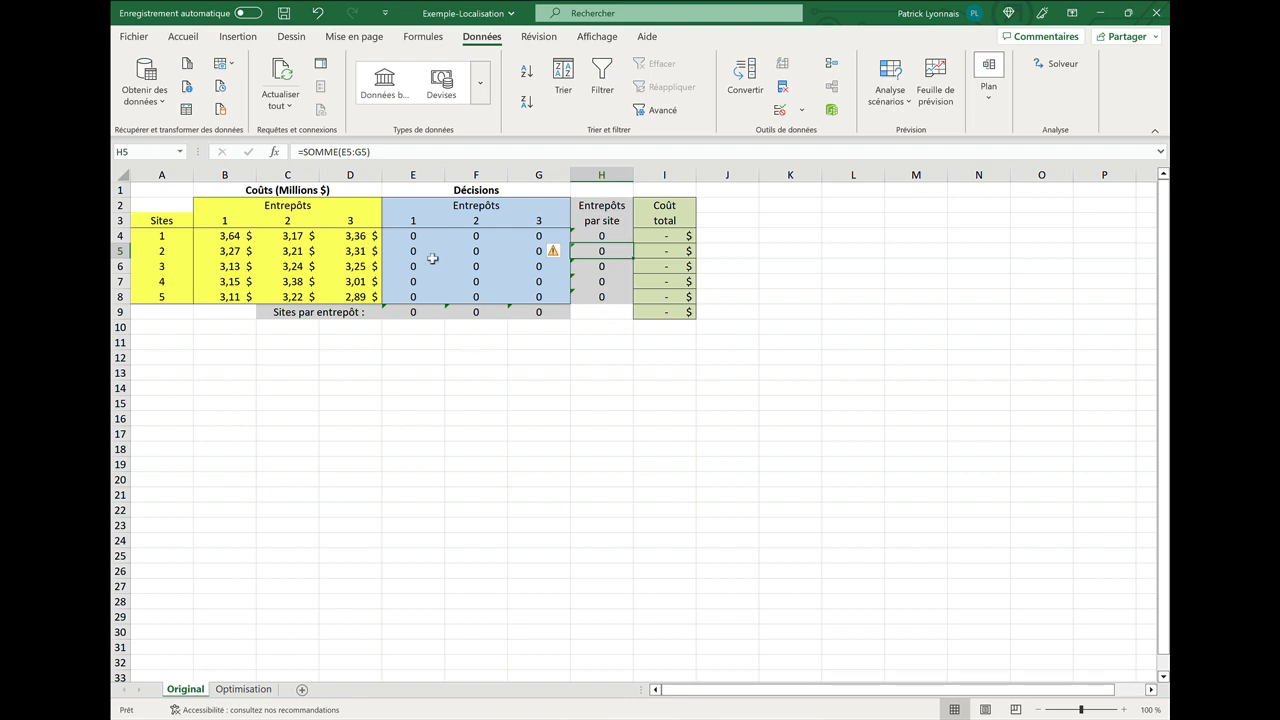
click(619, 310)
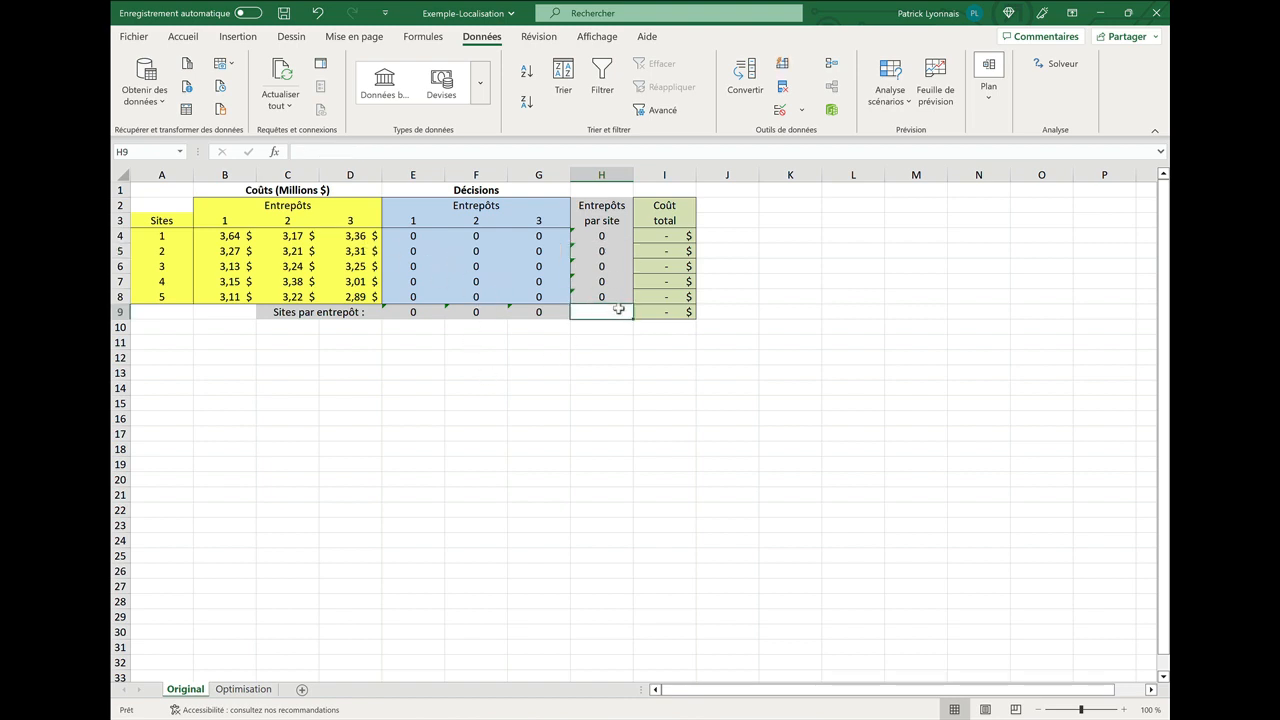
click(675, 235)
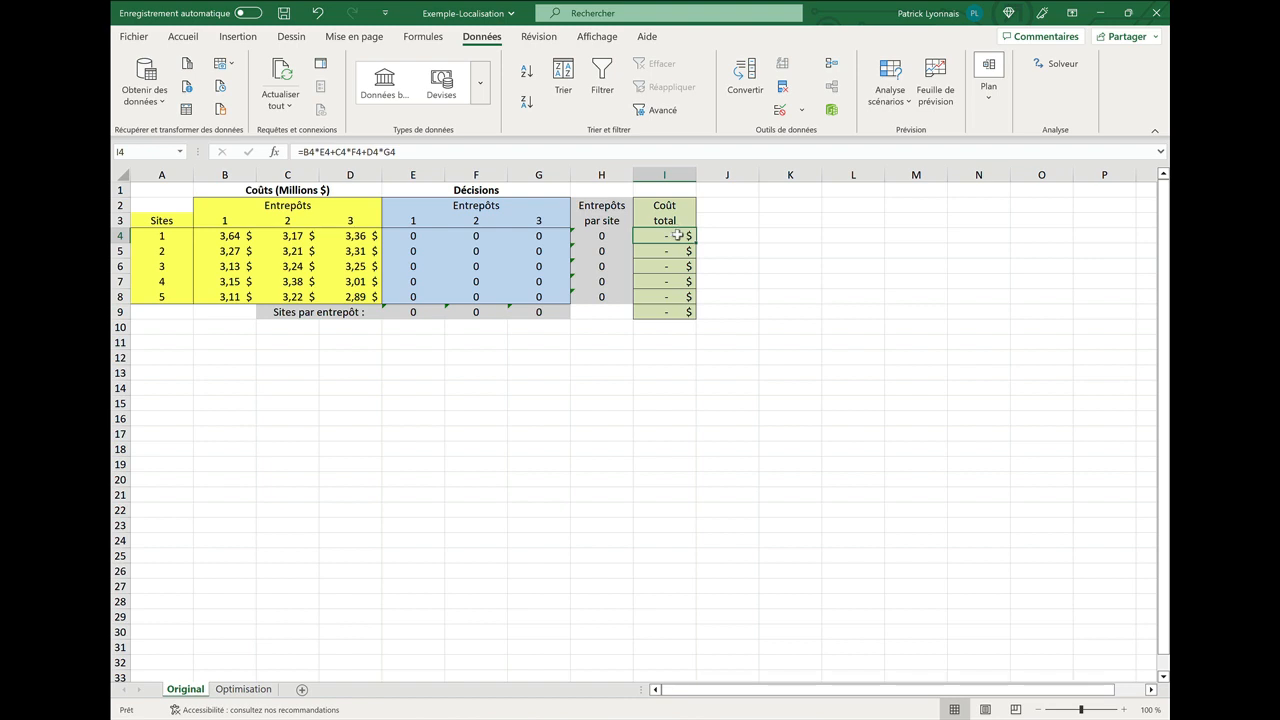
double_click(679, 235)
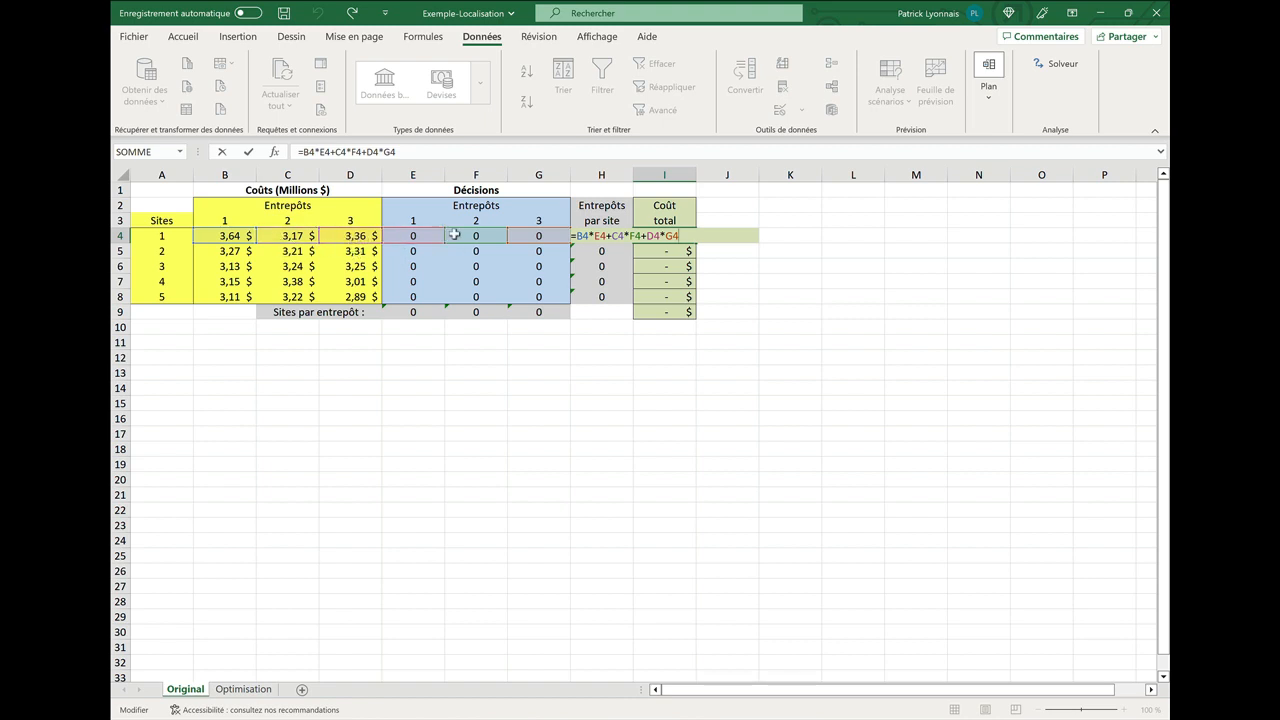
key(Return)
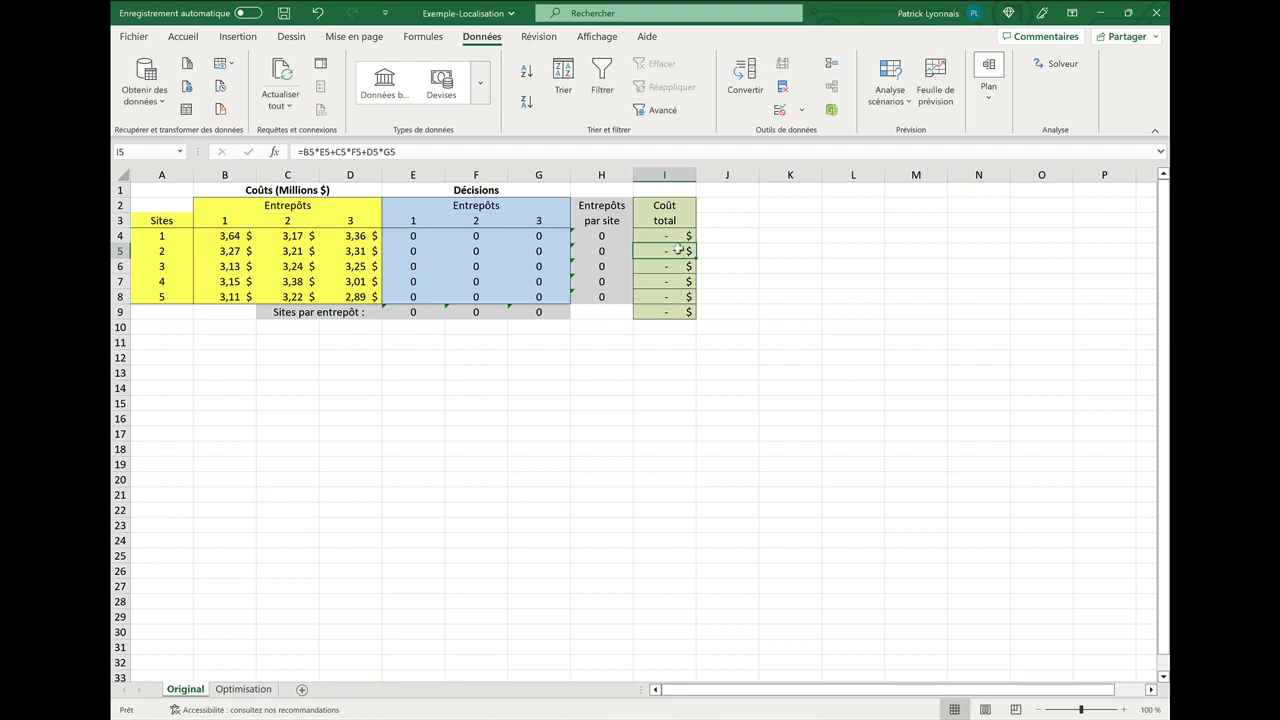
Enter an AutoSum of I4:I8 in the total cost cell I9.
click(679, 311)
key(alt+equal)
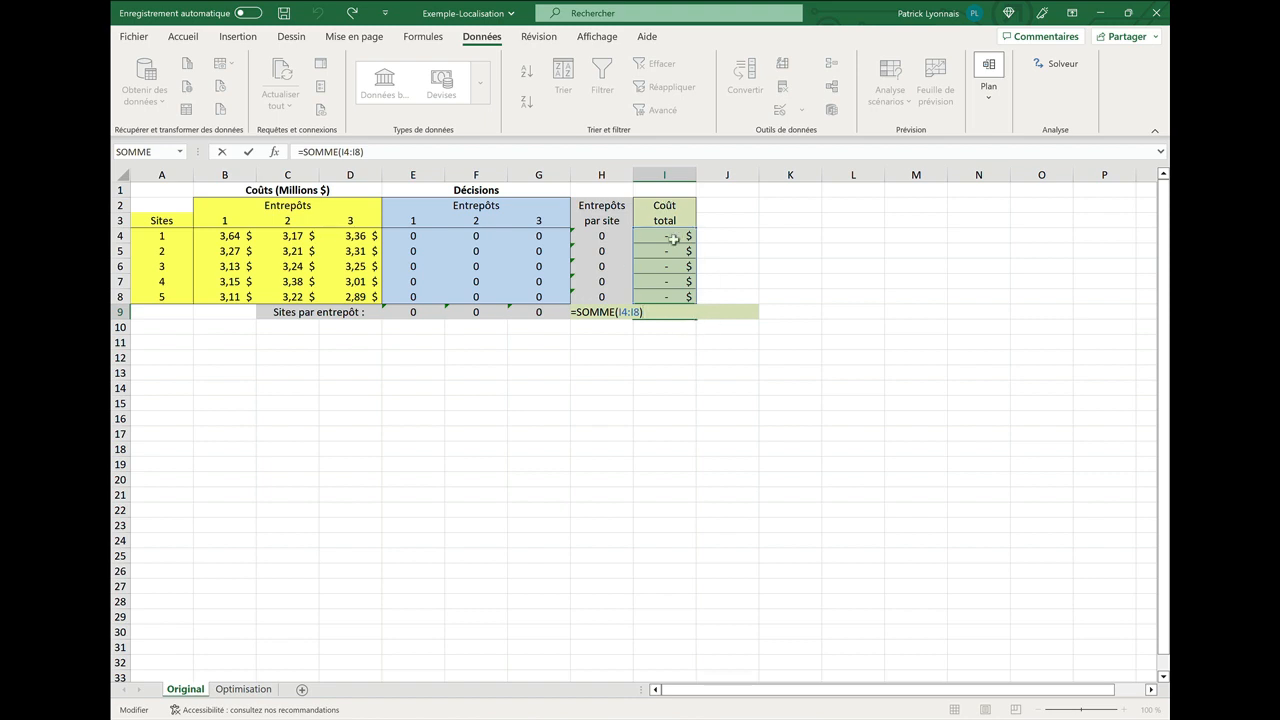
key(ctrl+Return)
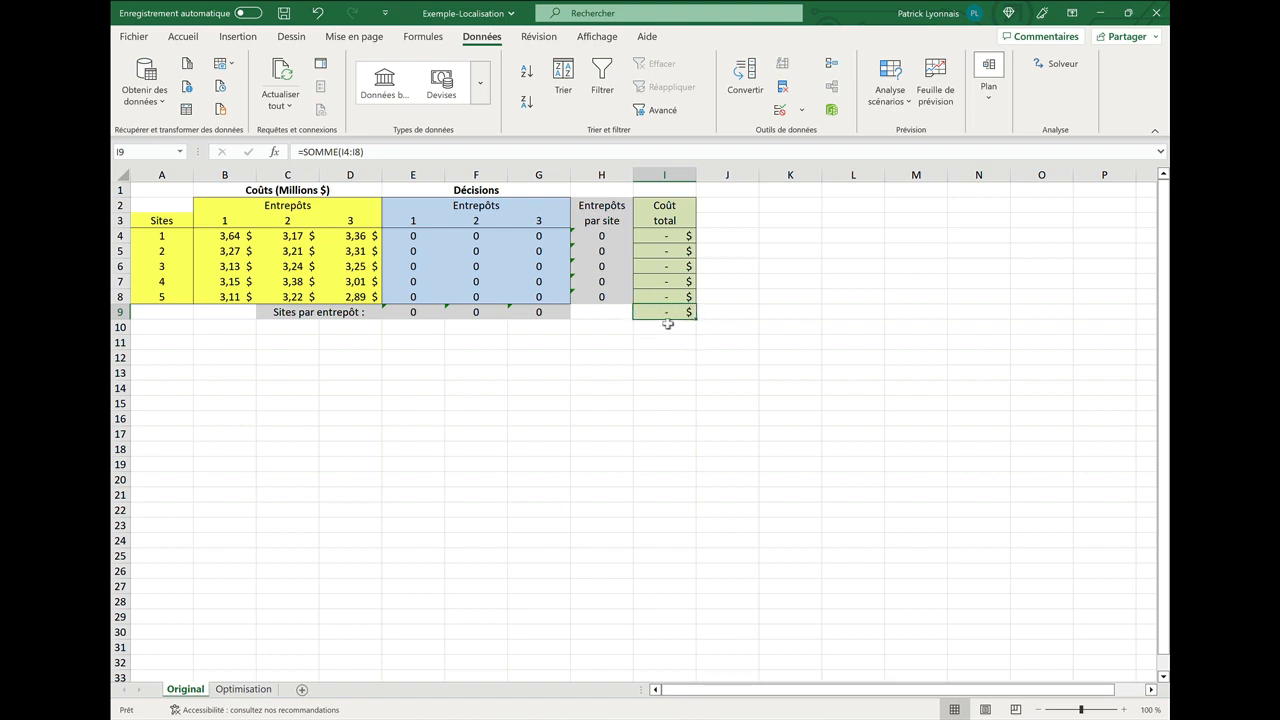
Assign site 1 to warehouse 3 by entering 1 in its decision cell.
click(412, 237)
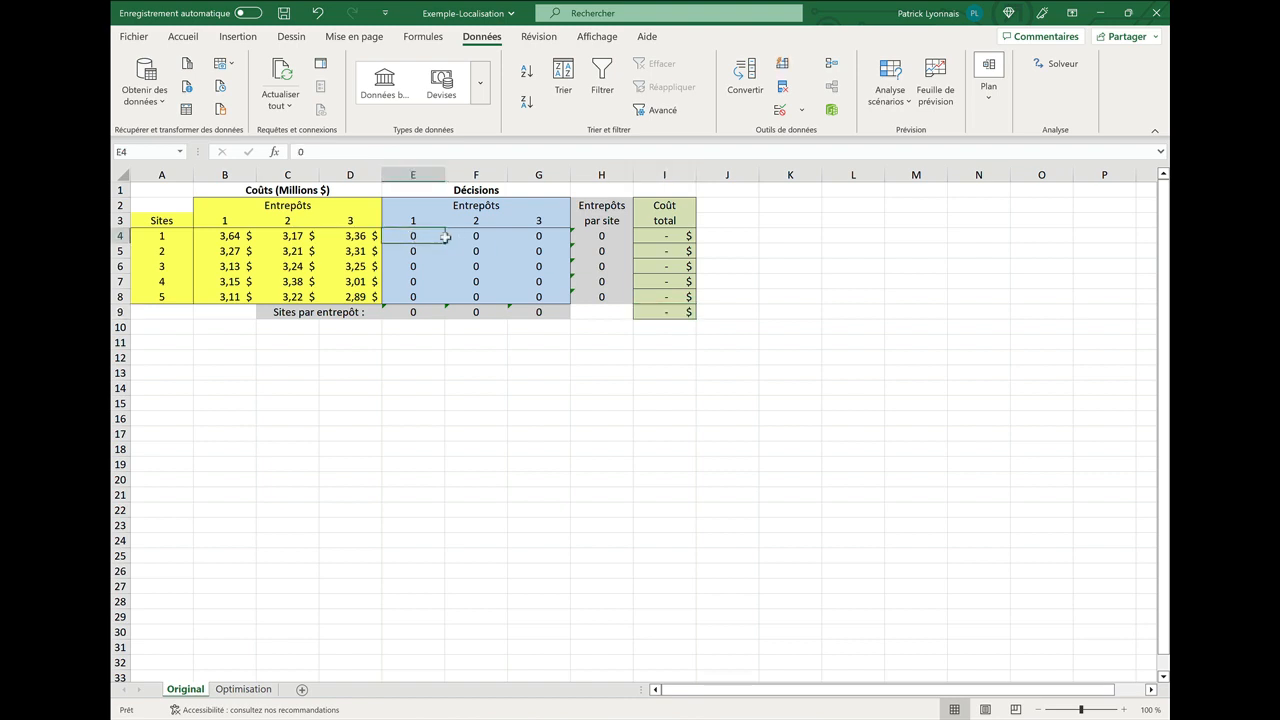
click(473, 261)
click(477, 296)
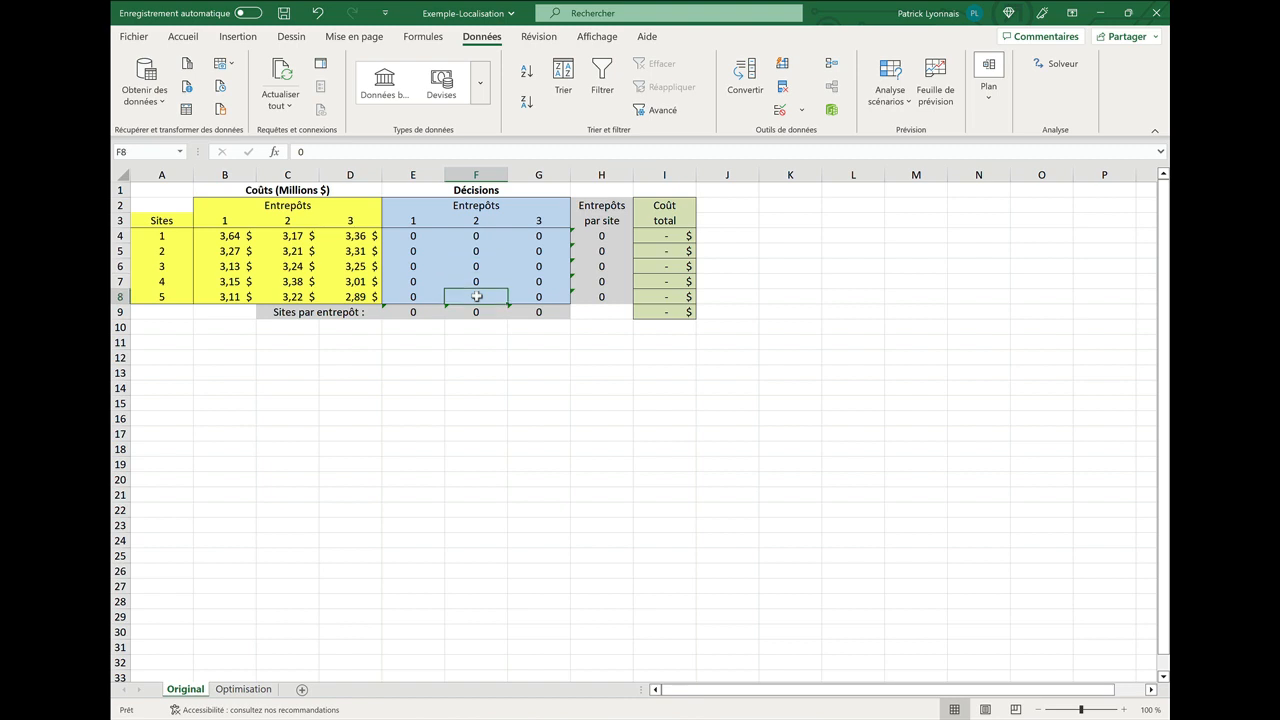
click(536, 236)
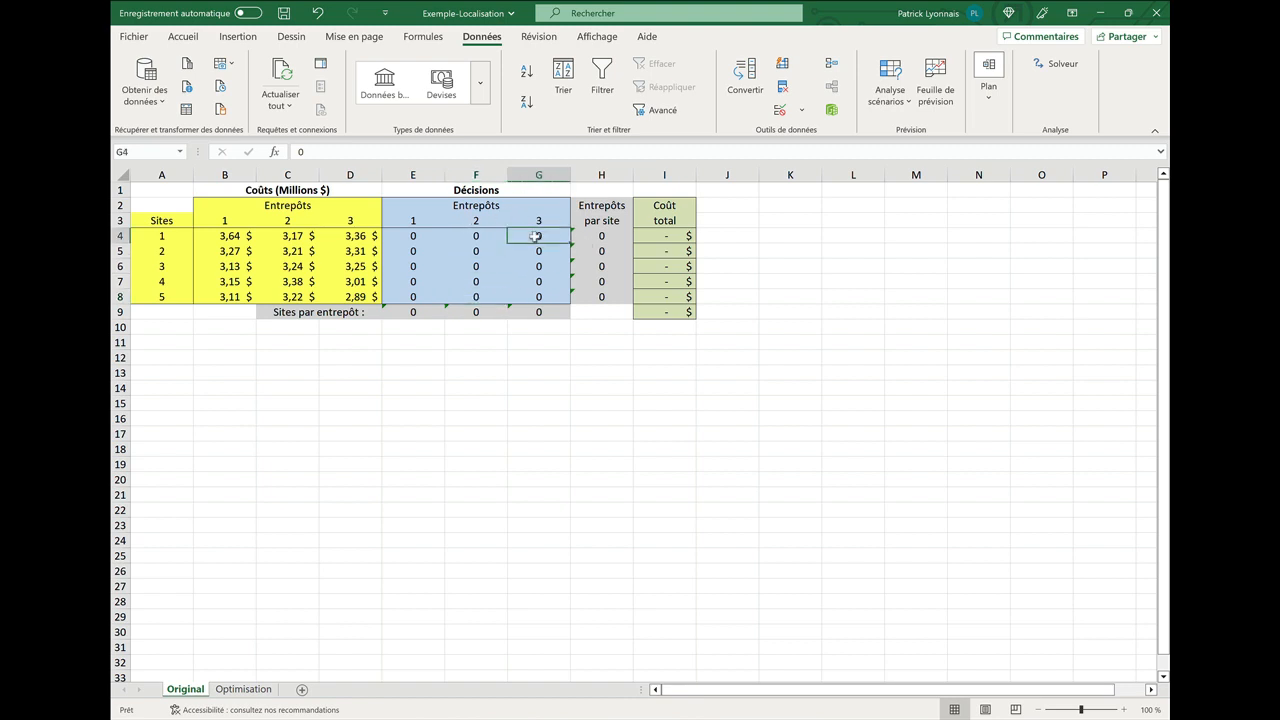
text(1)
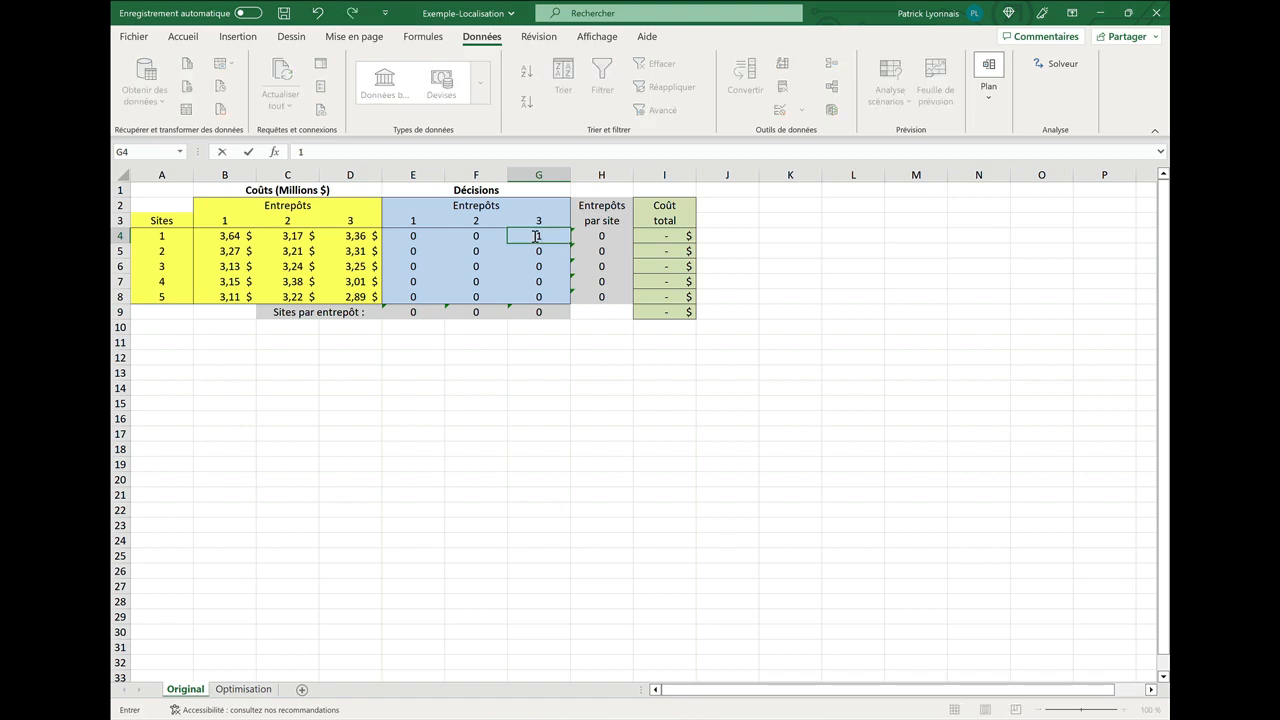
key(Return)
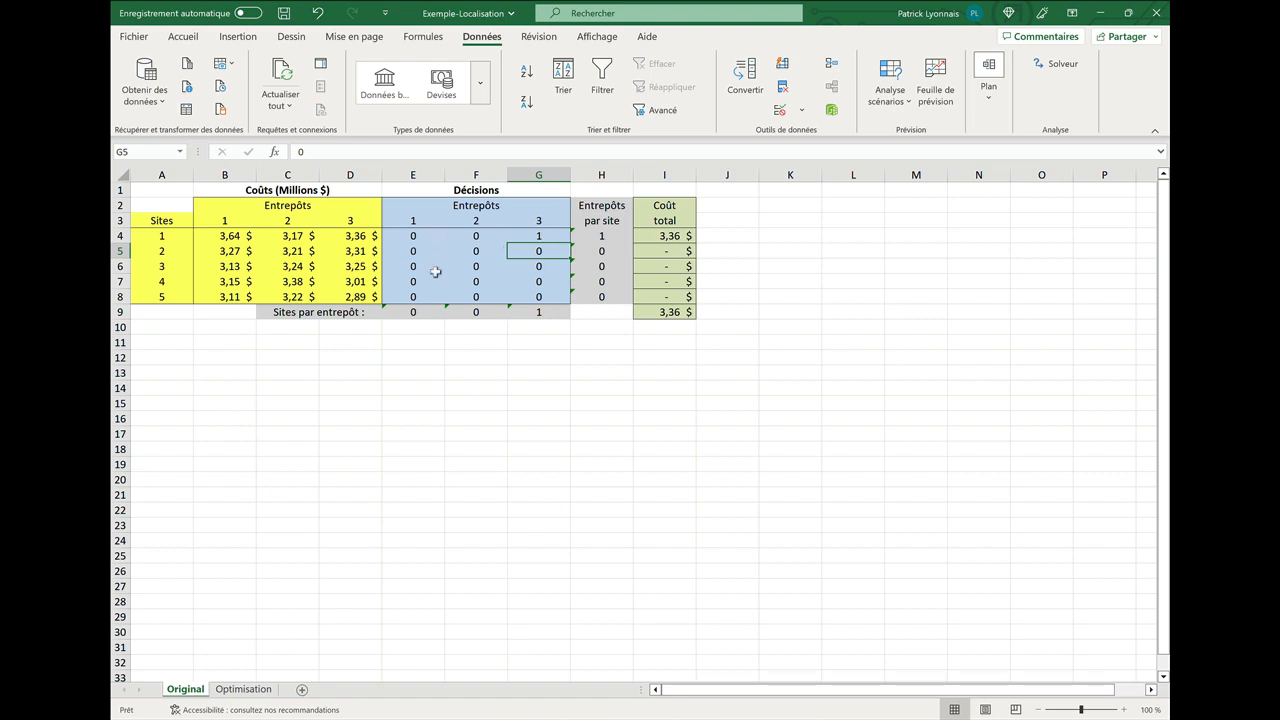
Assign site 3 to warehouse 2 by entering 1 in its decision cell.
click(477, 268)
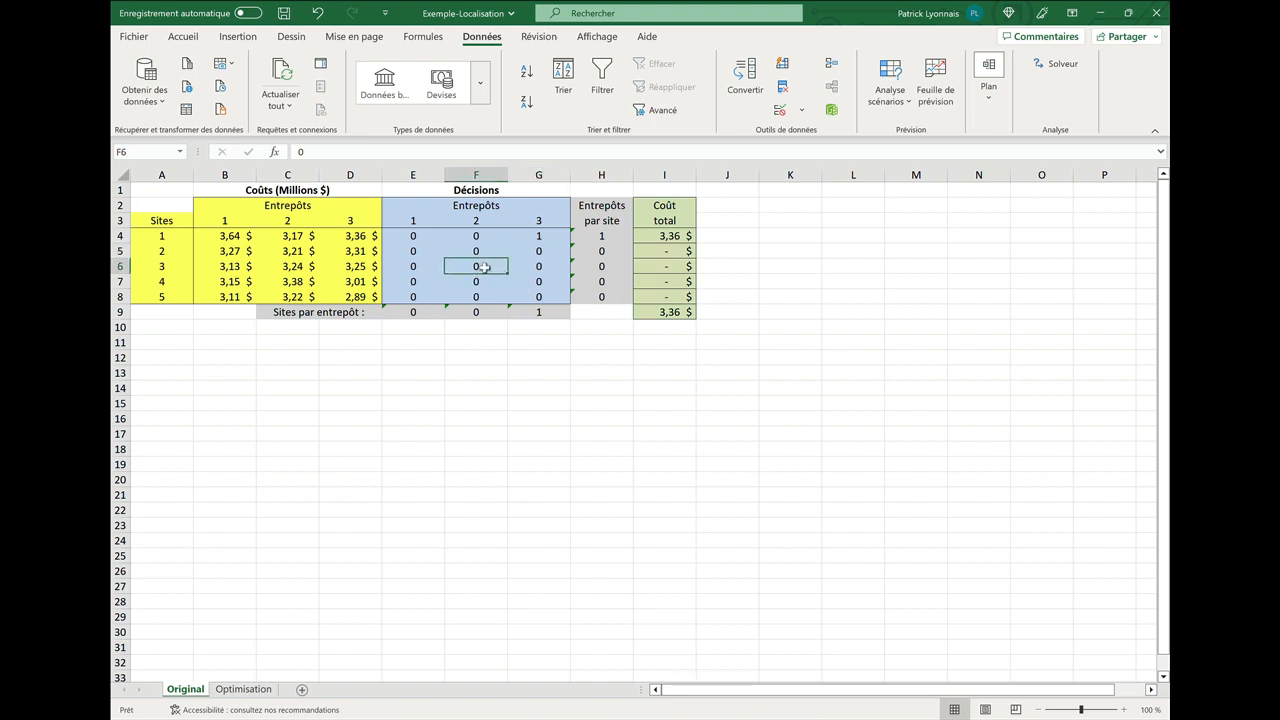
text(1)
key(Return)
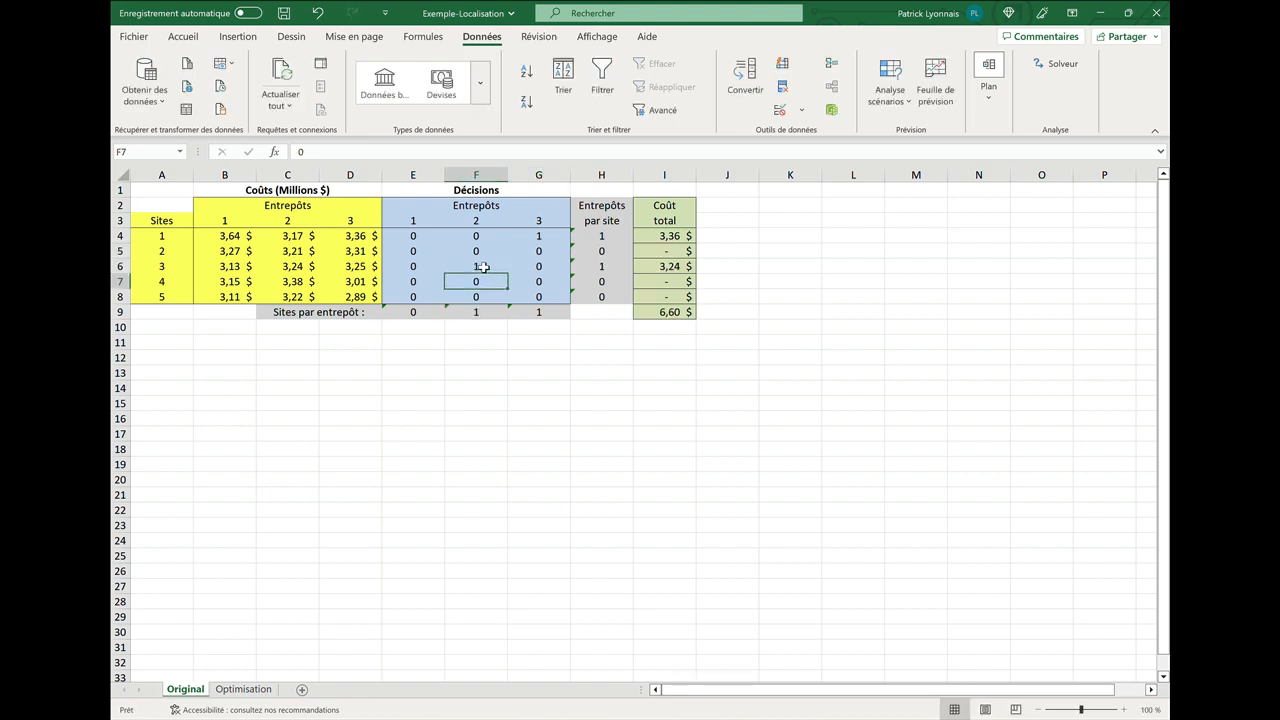
Assign site 4 to warehouse 1 by entering 1 in its decision cell.
click(414, 284)
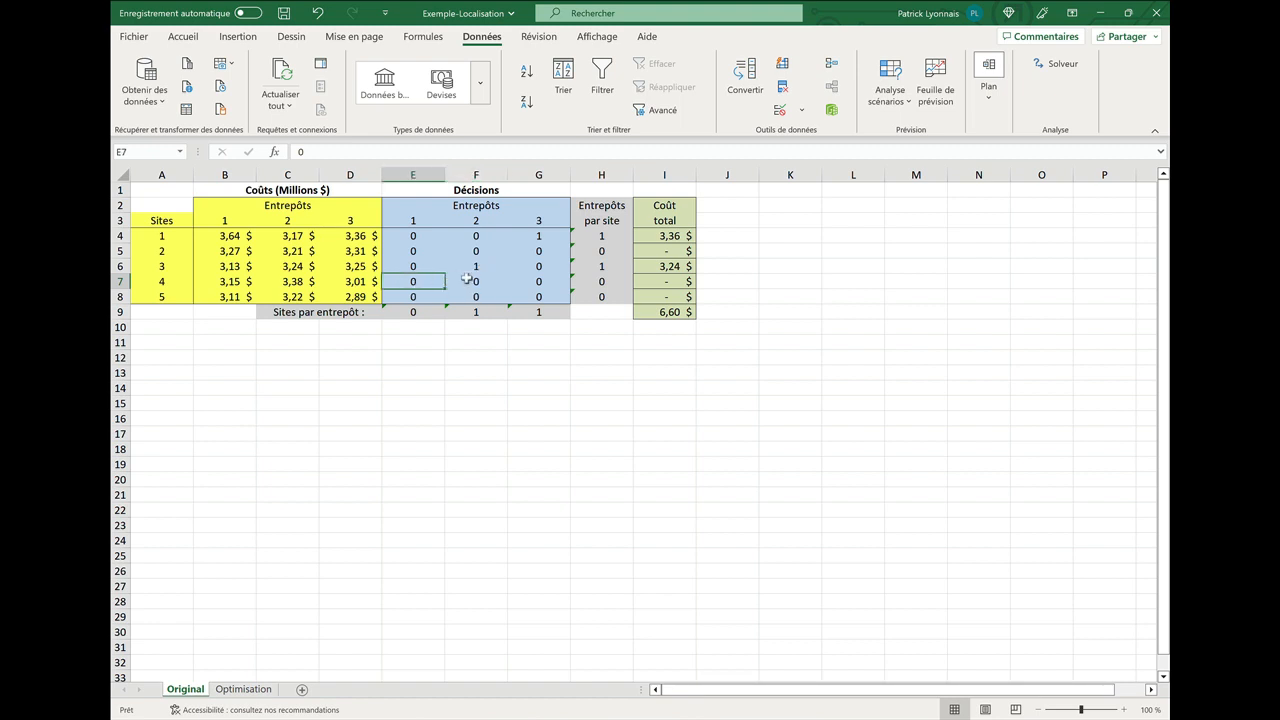
text(1)
key(Return)
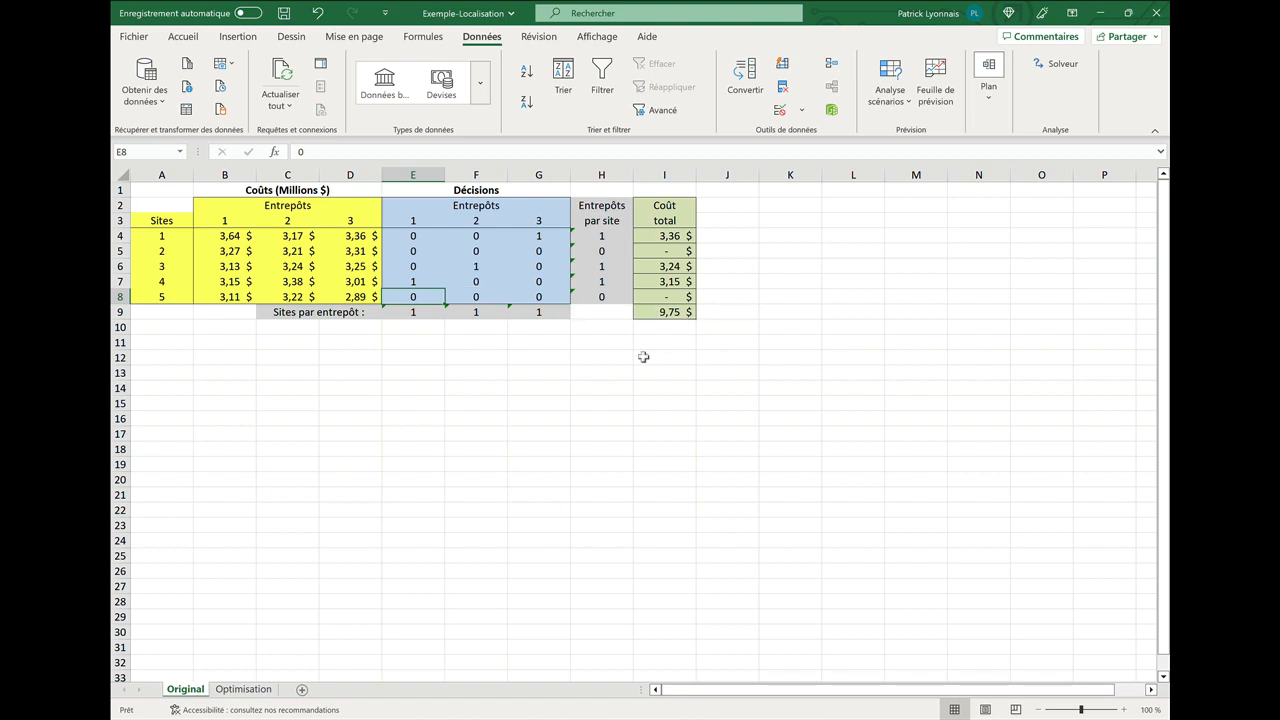
Assign site 2 to warehouse 1 by entering 1 in its decision cell.
click(410, 250)
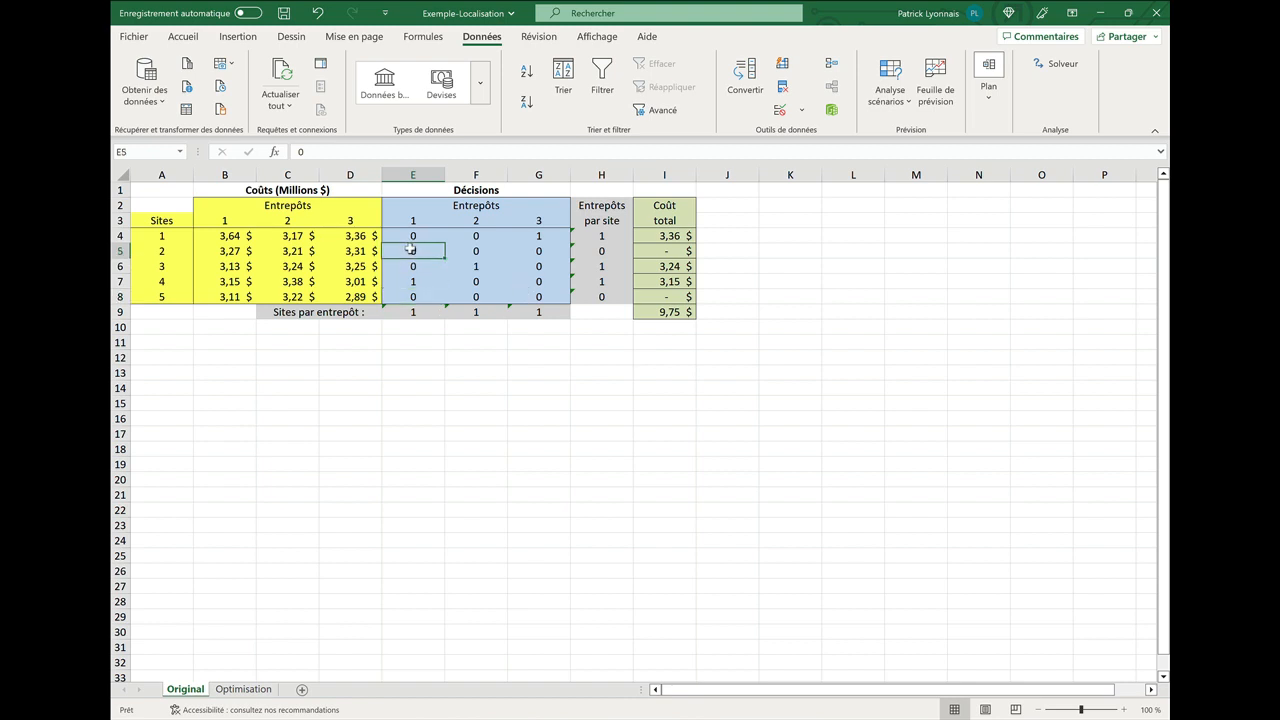
text(1)
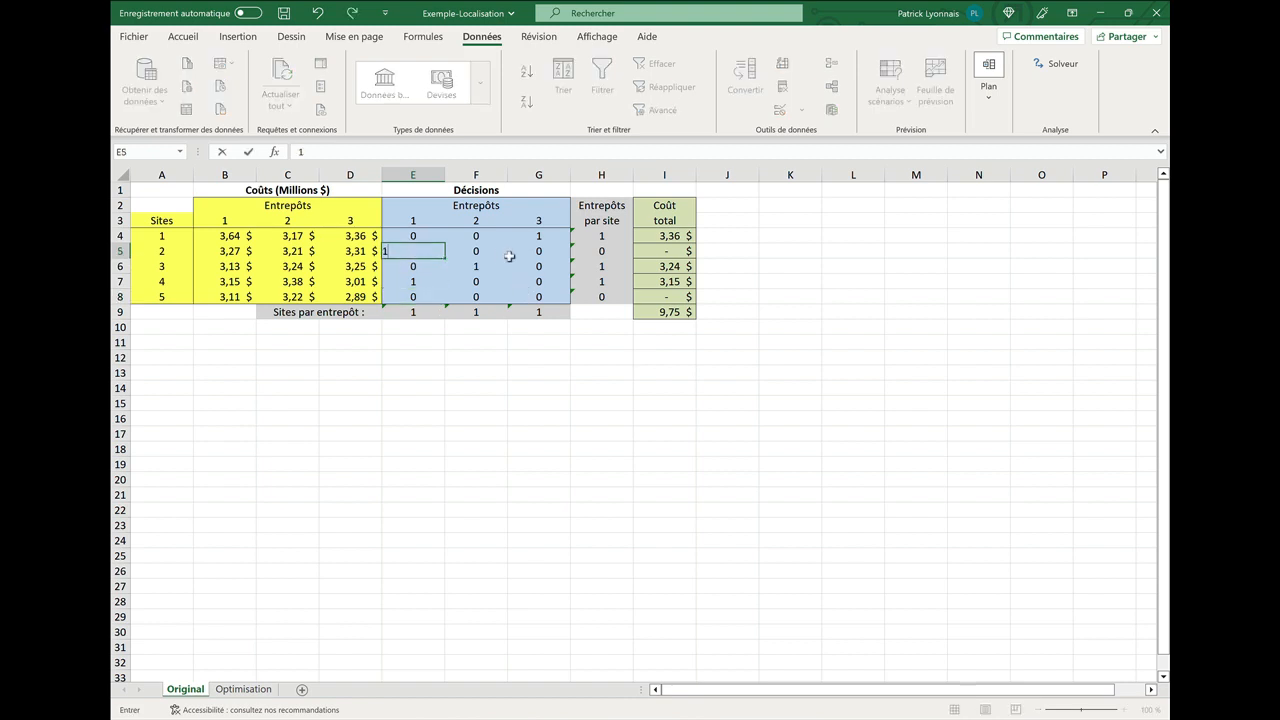
key(Return)
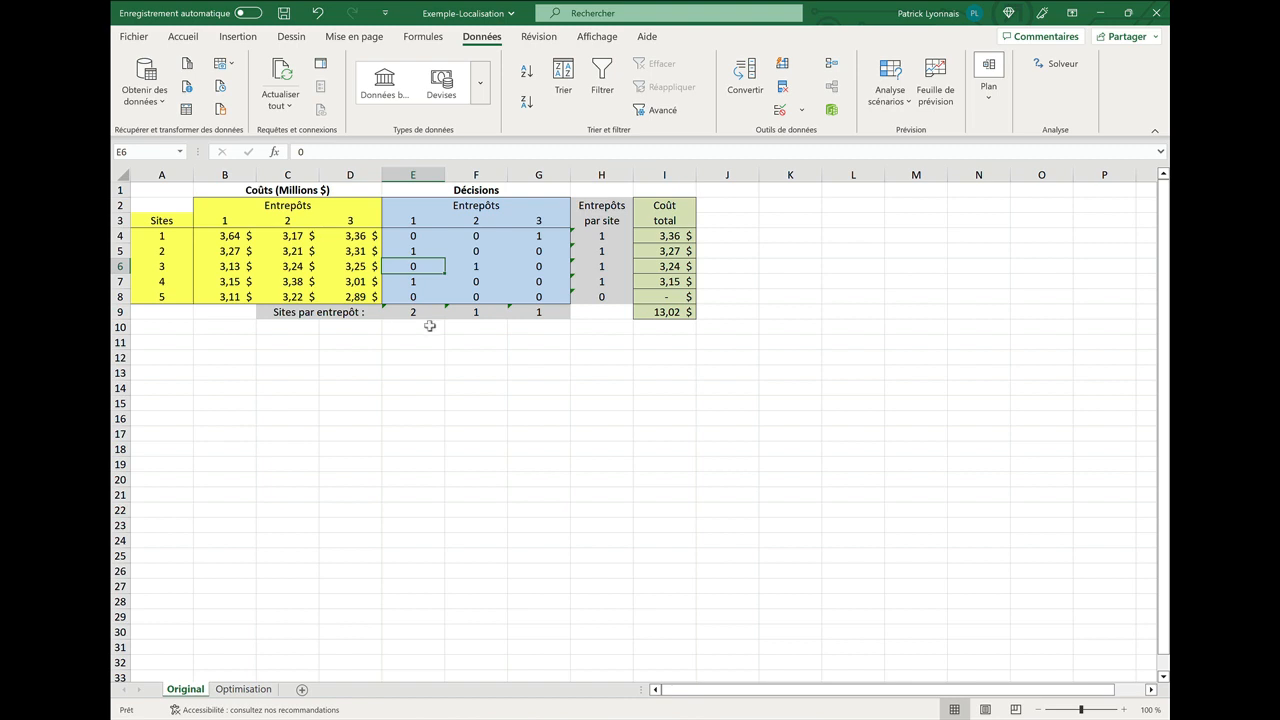
click(426, 251)
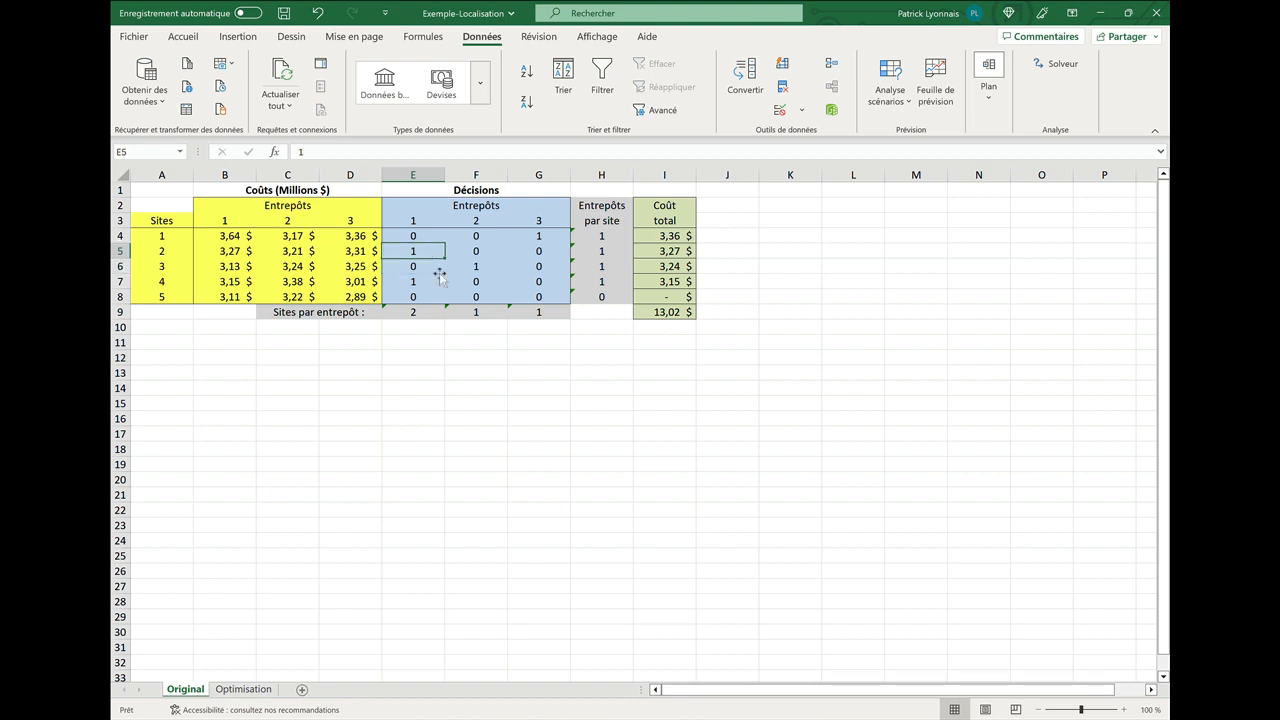
click(432, 285)
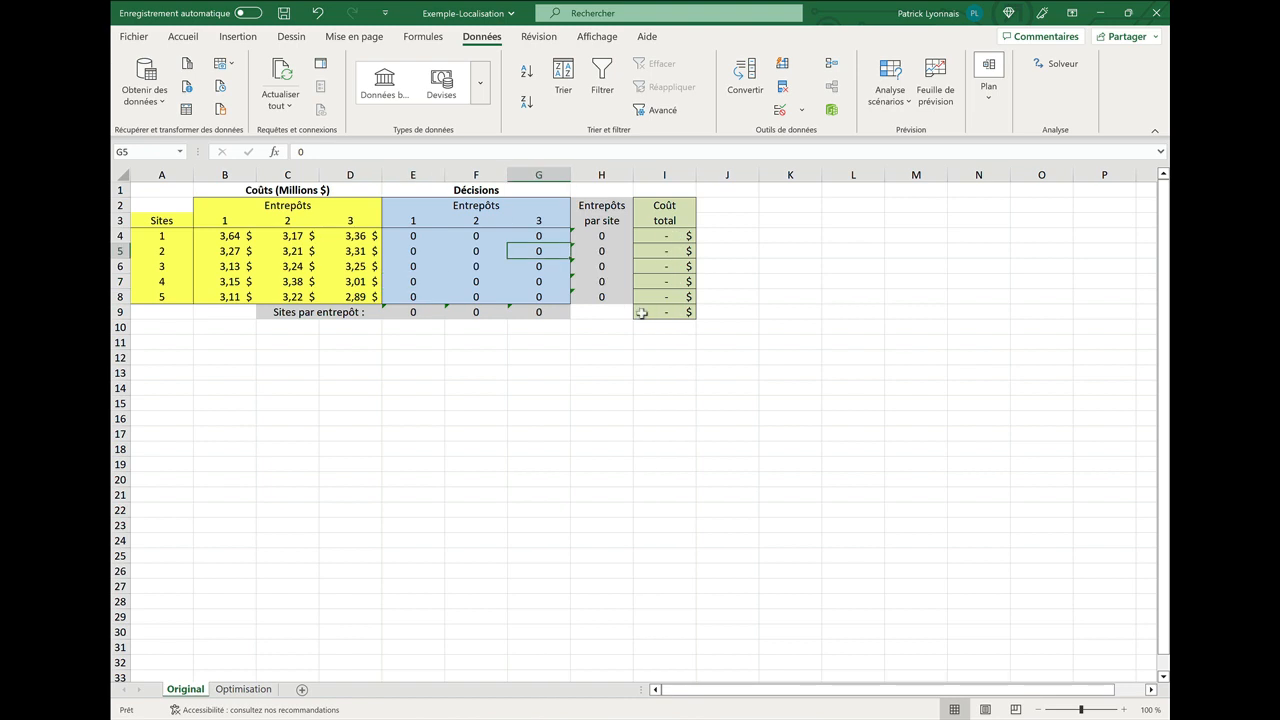
Open Solver to minimize the total cost in I9 by changing the decision cells E4:G8.
click(641, 313)
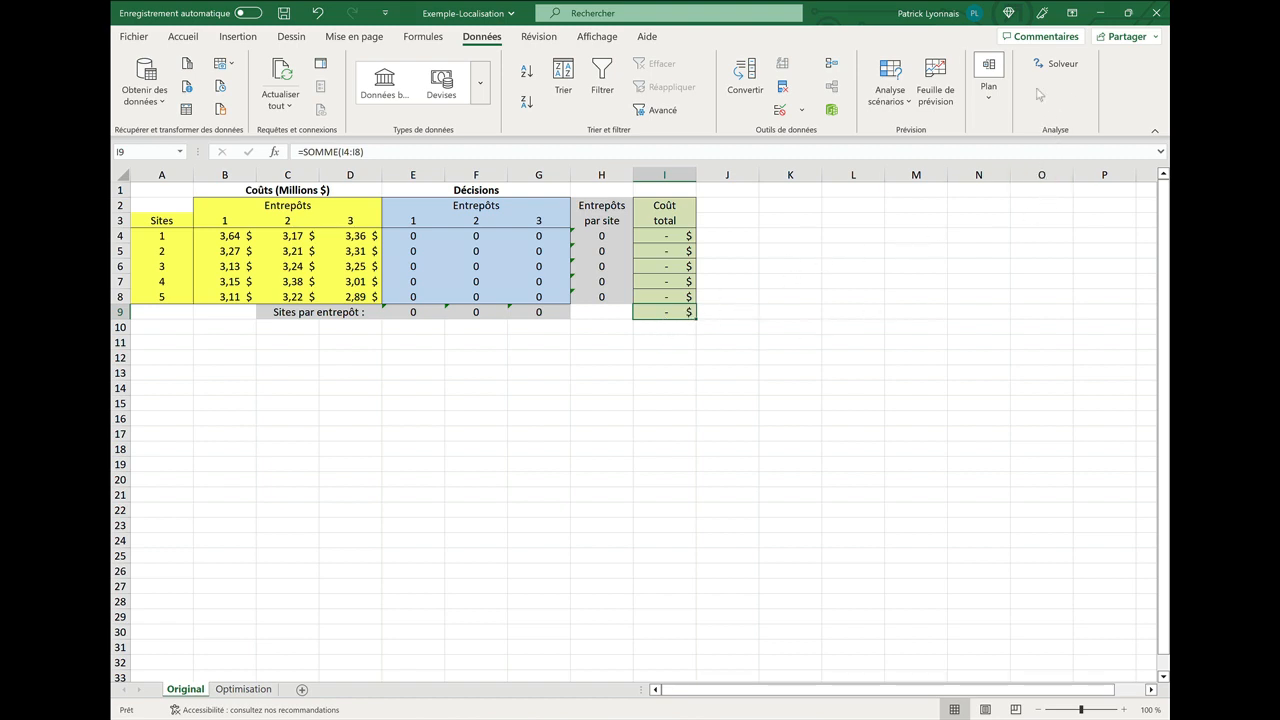
click(1055, 63)
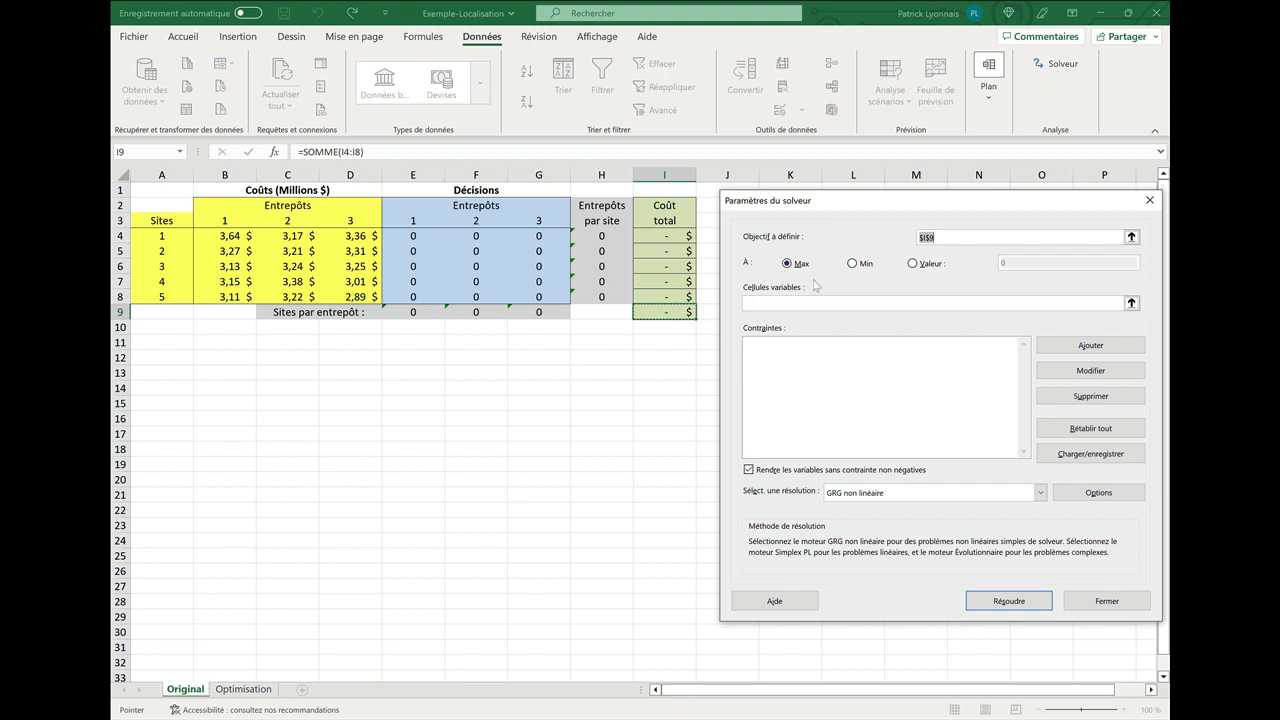
click(852, 263)
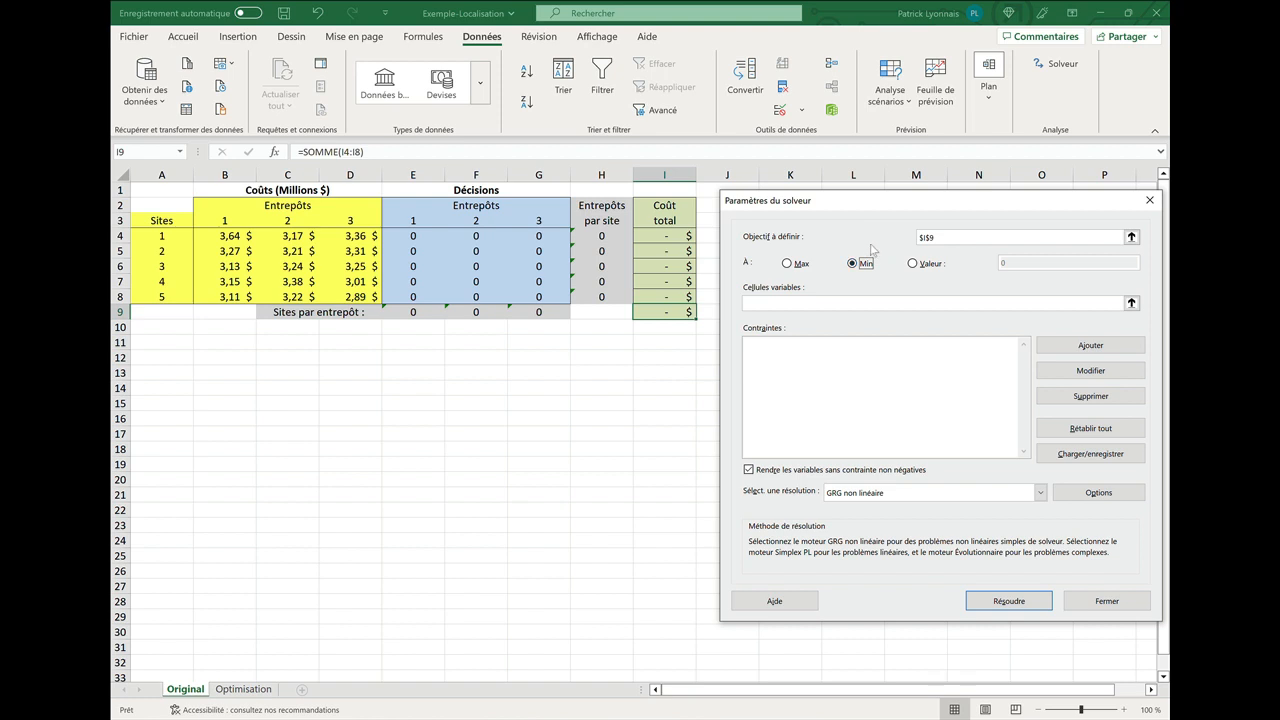
click(773, 303)
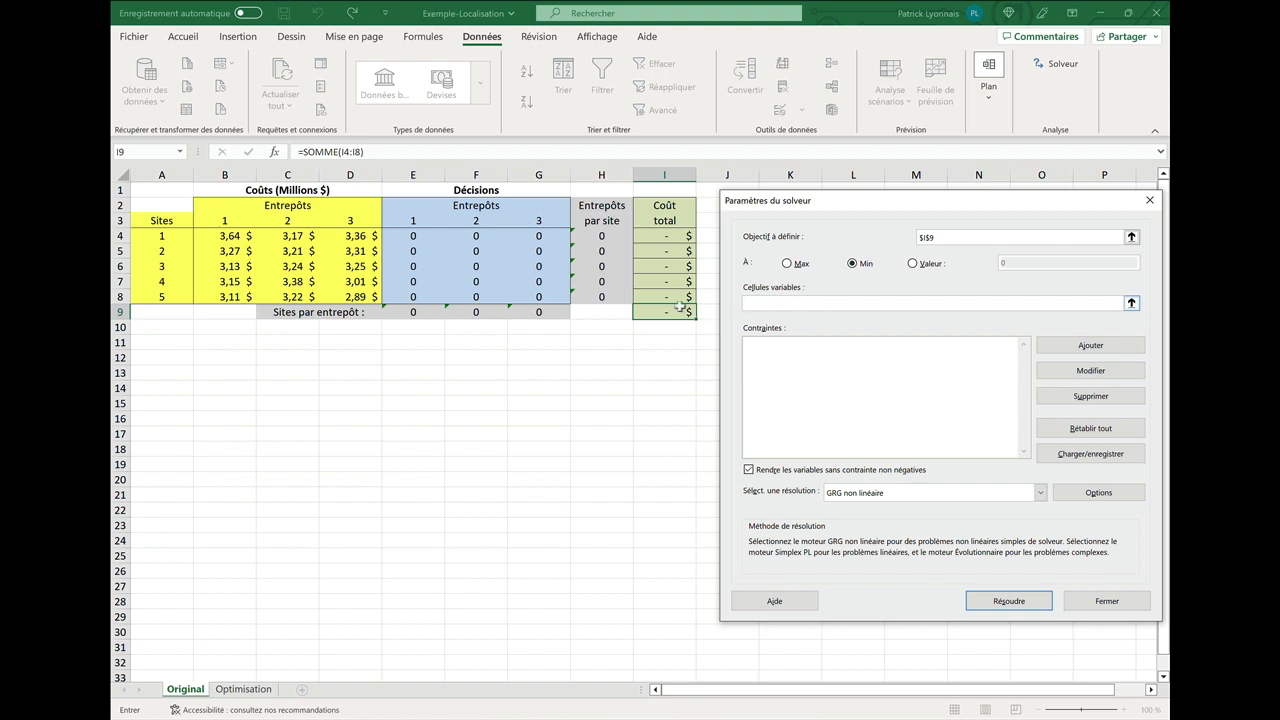
drag(418, 238, 535, 296)
Add a constraint requiring each warehouse's site count E9:G9 to equal 1.
click(1091, 346)
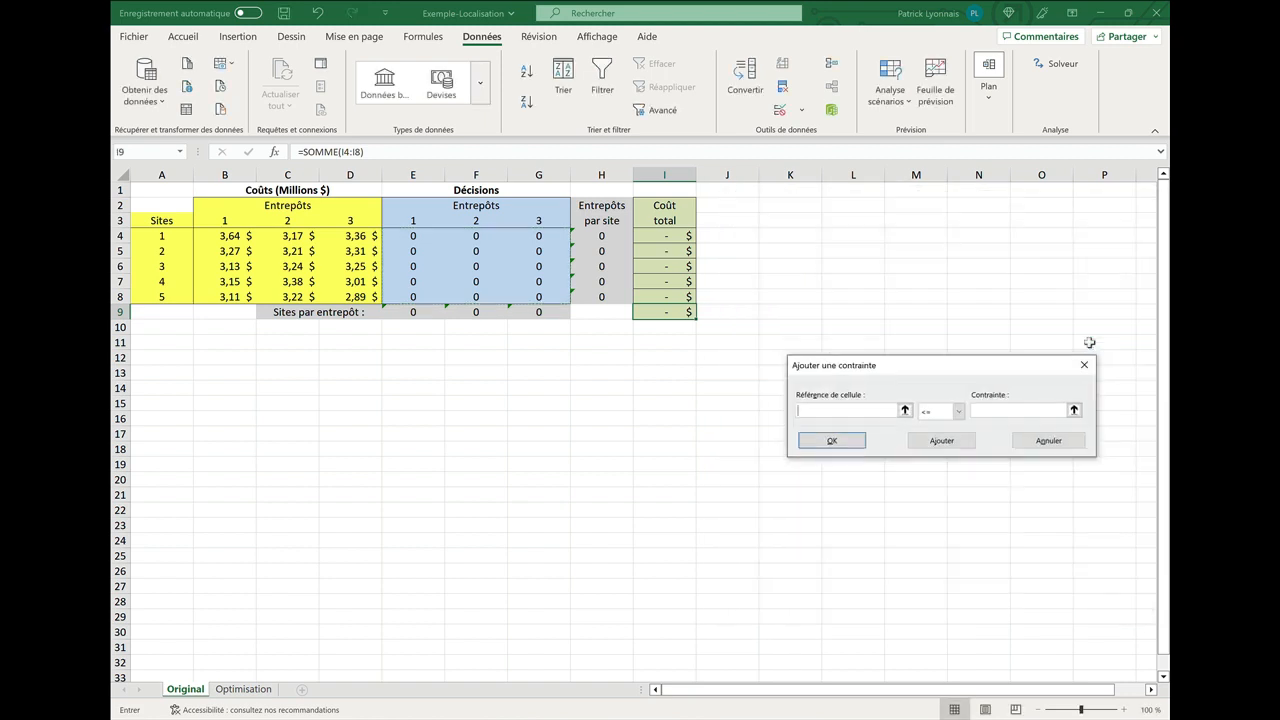
drag(1005, 366, 609, 355)
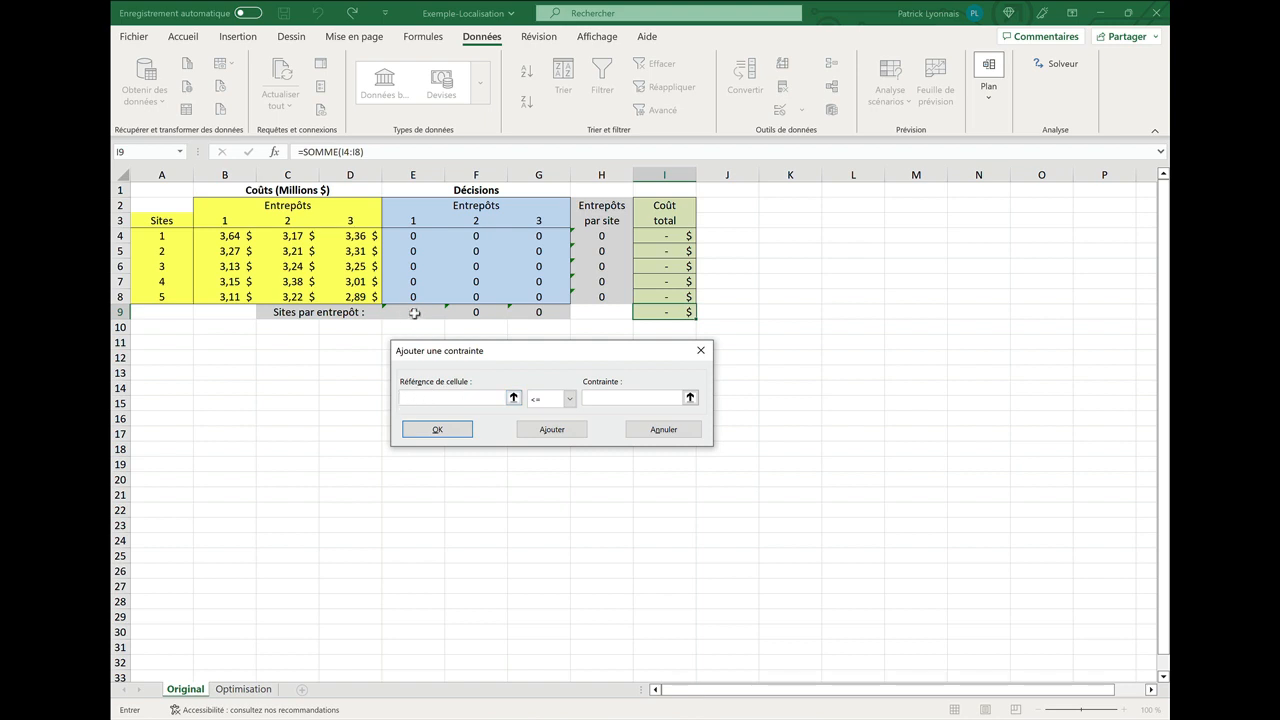
drag(413, 312, 533, 310)
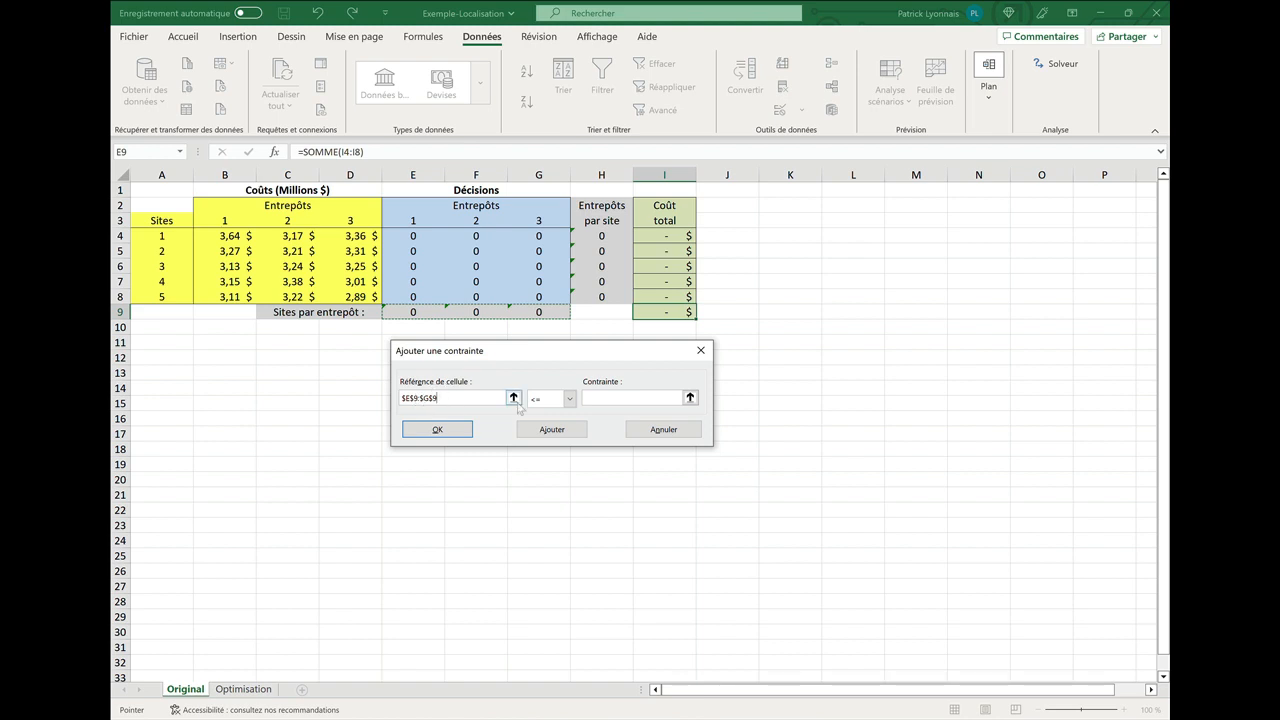
click(571, 400)
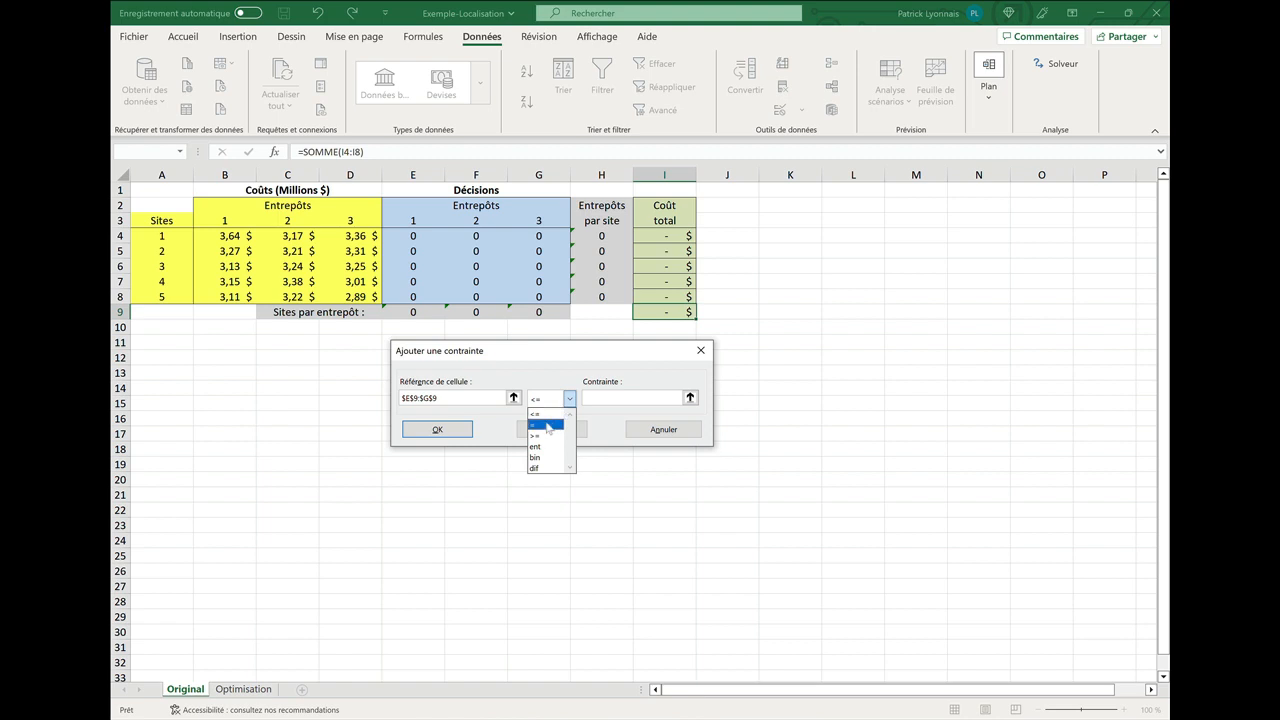
click(548, 426)
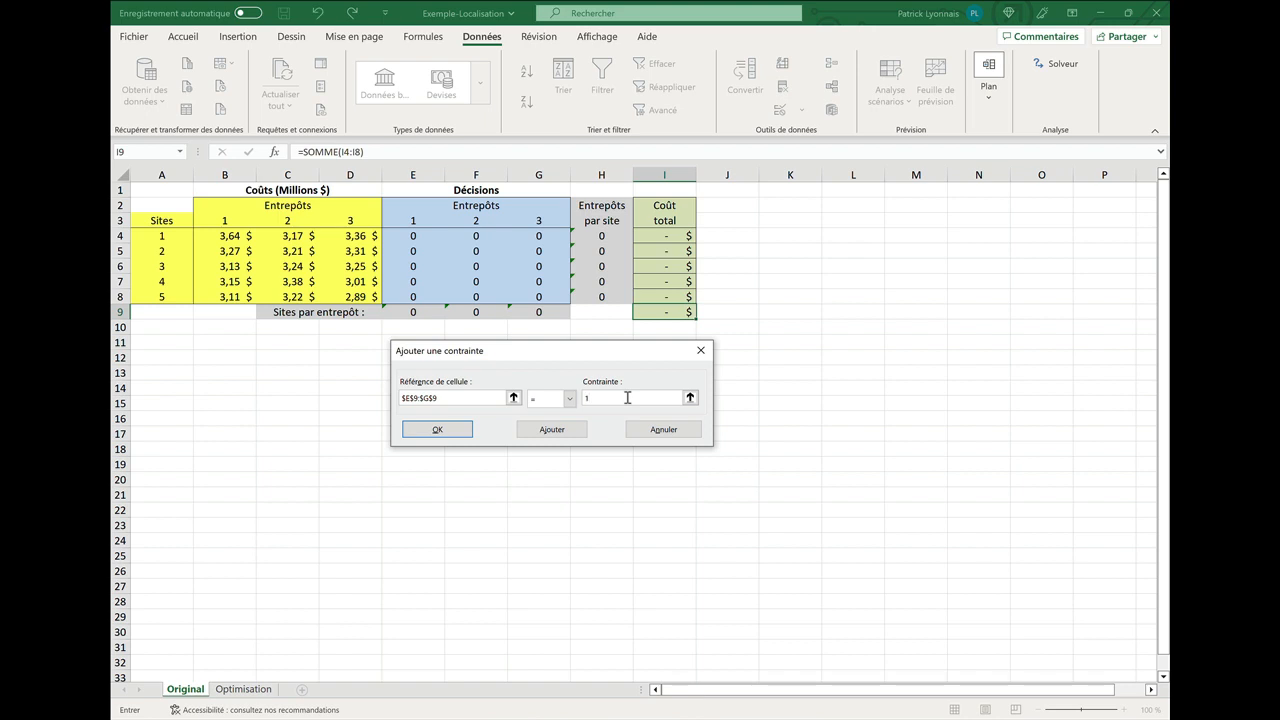
click(437, 429)
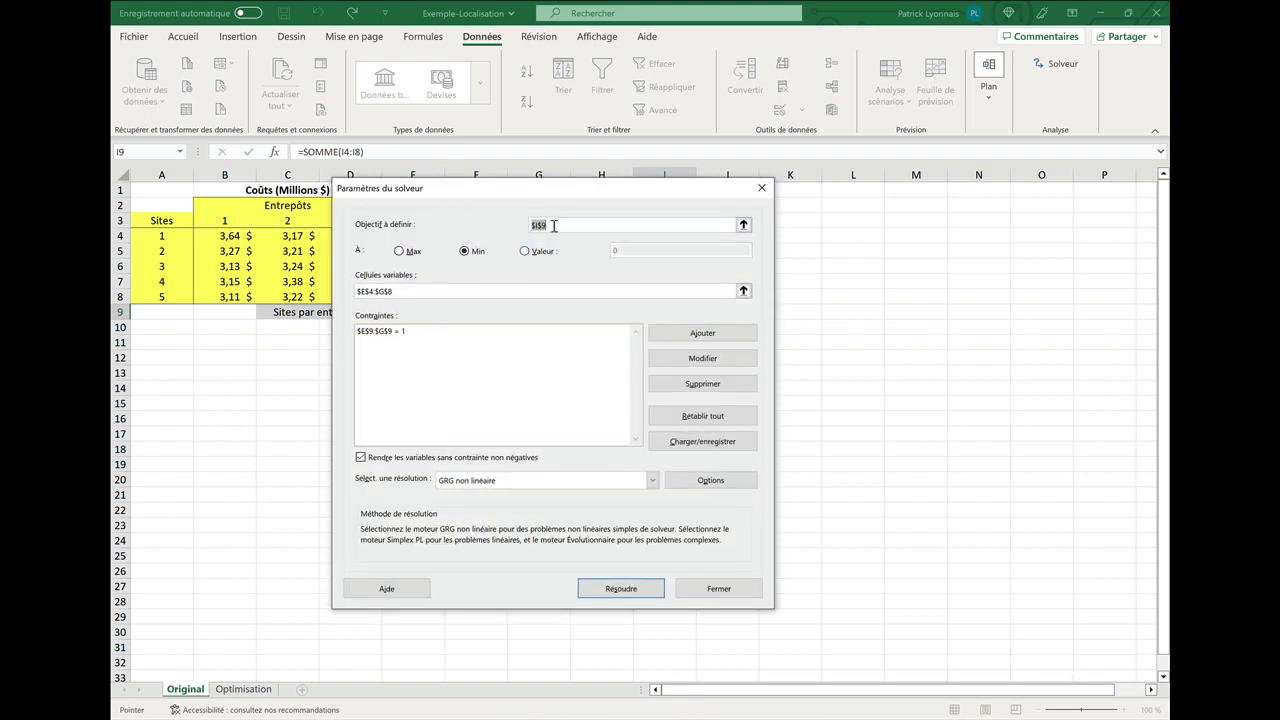
Add a constraint limiting the warehouses per site H4:H8 to at most 1.
drag(581, 191, 902, 193)
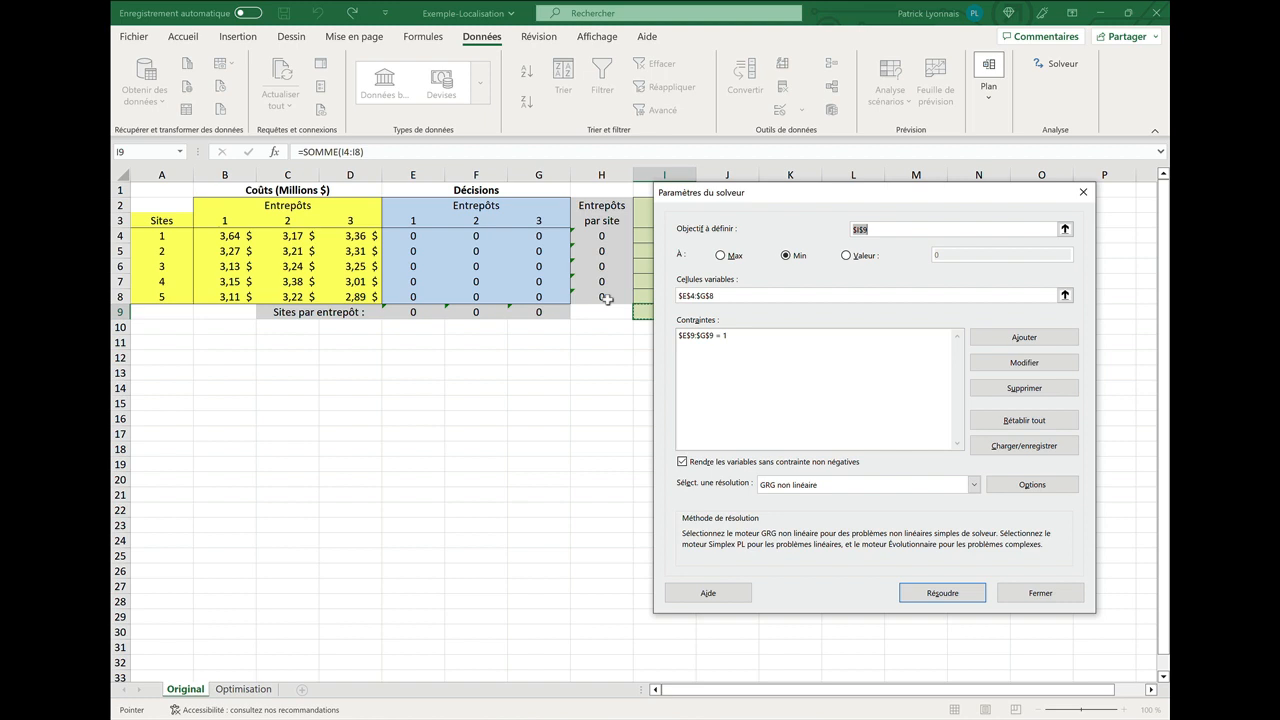
click(978, 340)
drag(910, 357, 715, 340)
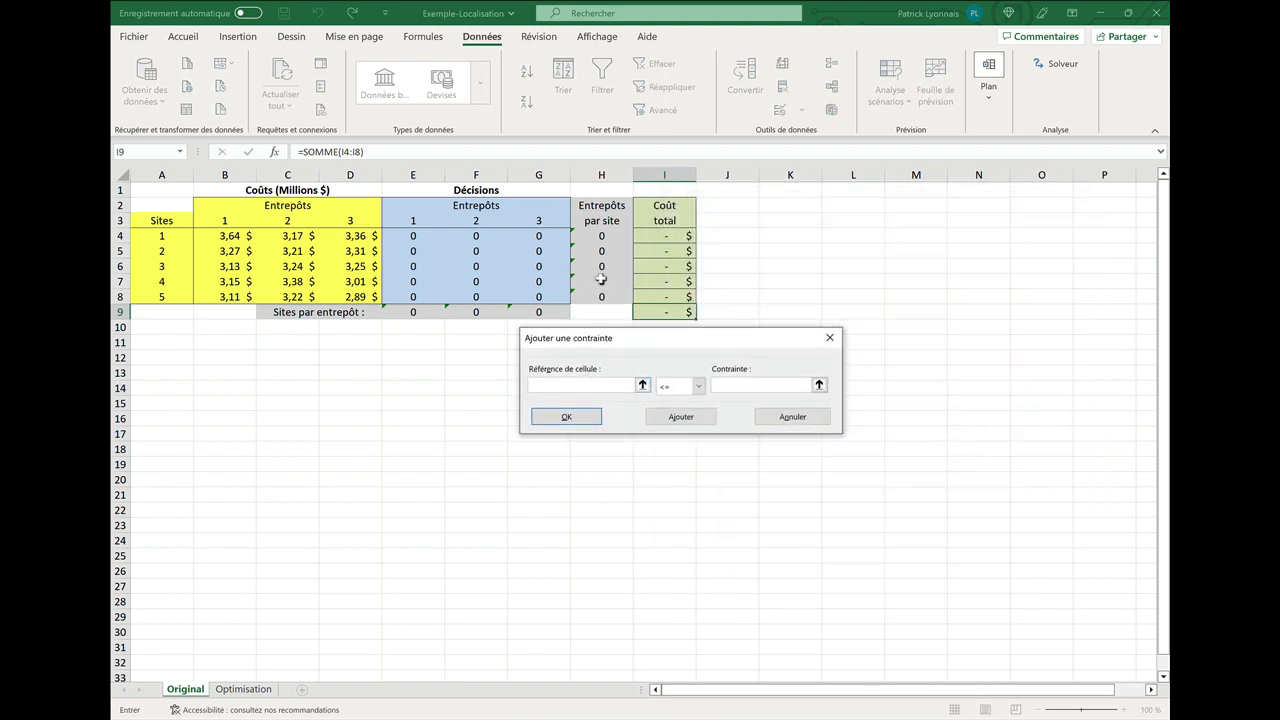
drag(603, 240, 603, 297)
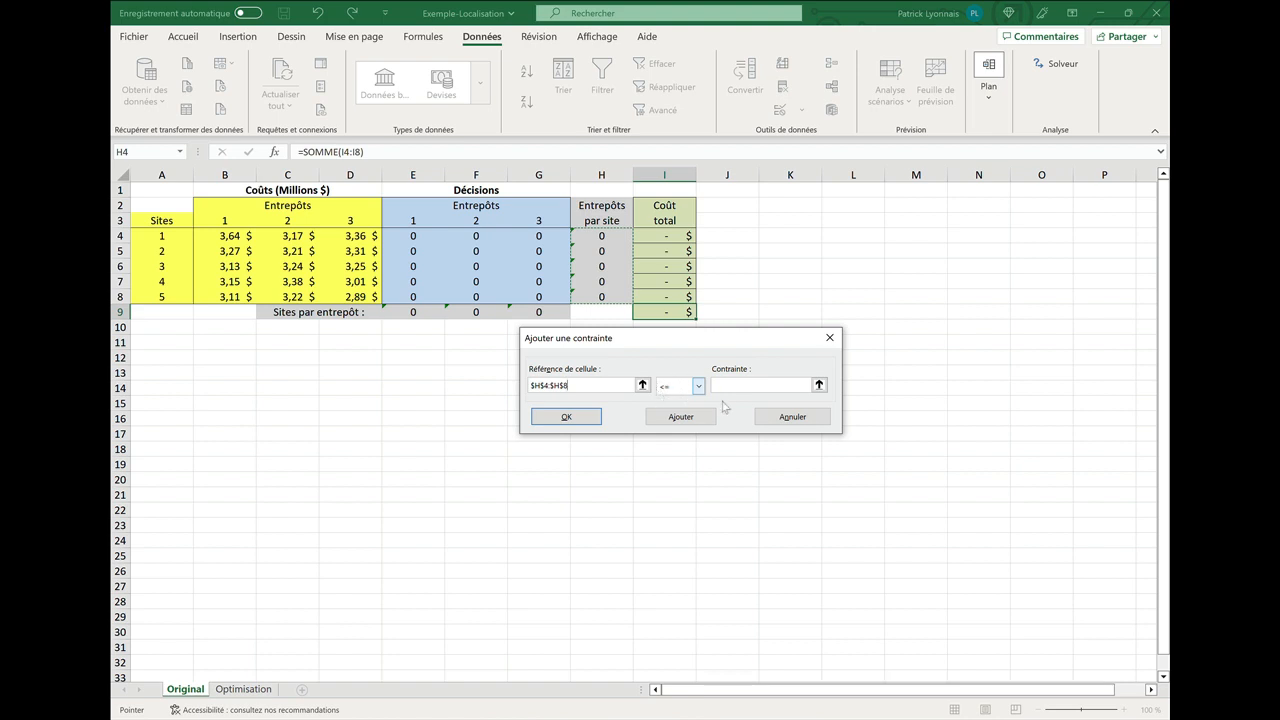
click(750, 388)
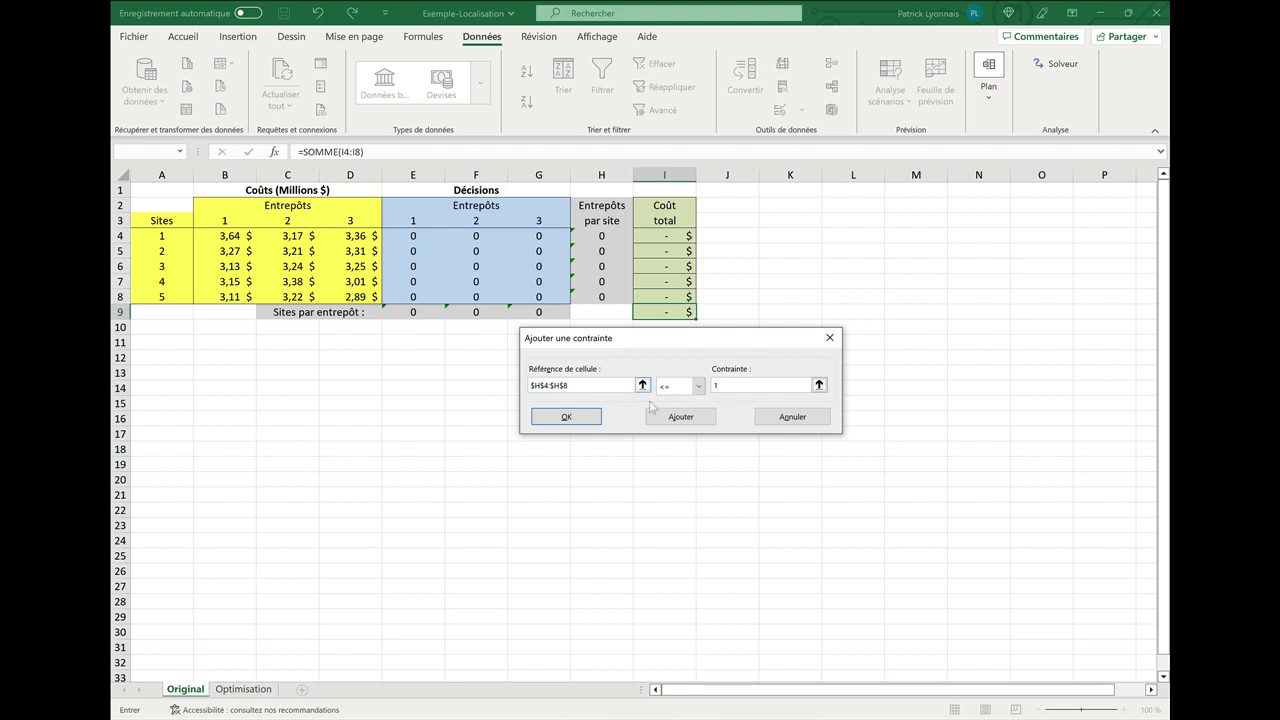
click(568, 417)
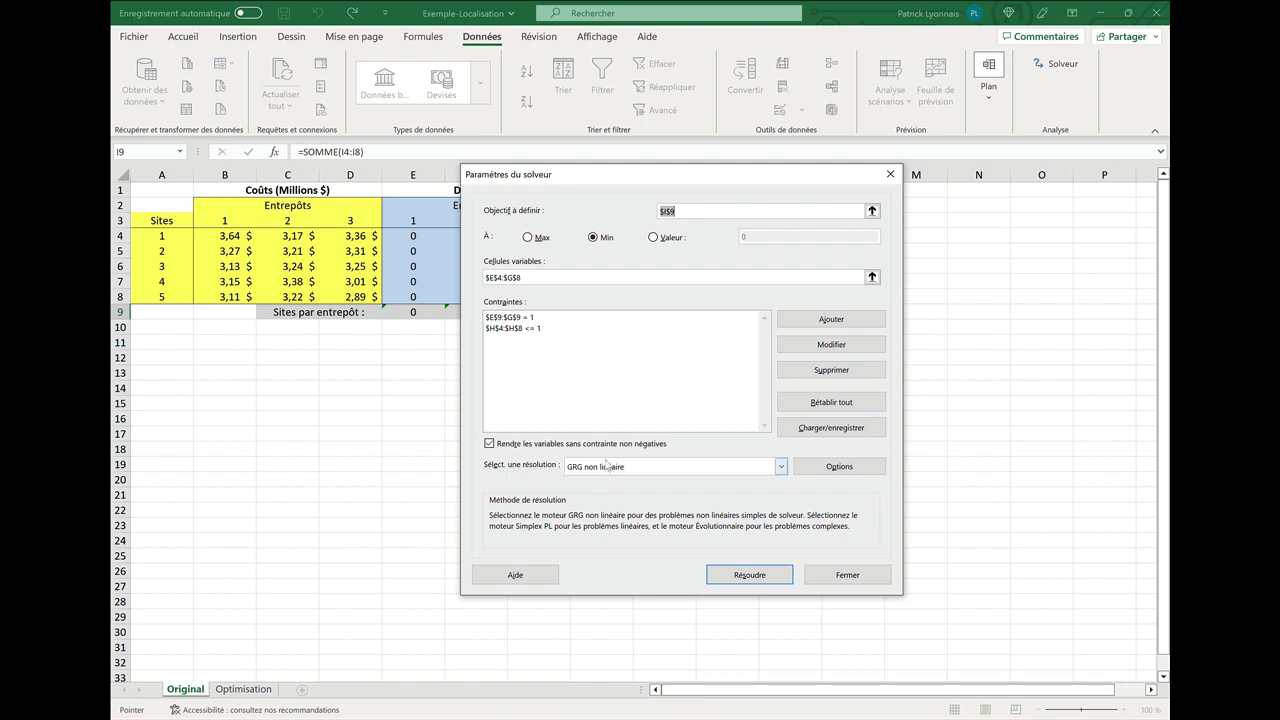
Switch the solving method to Simplex PL and review the solver options without changing them.
click(781, 467)
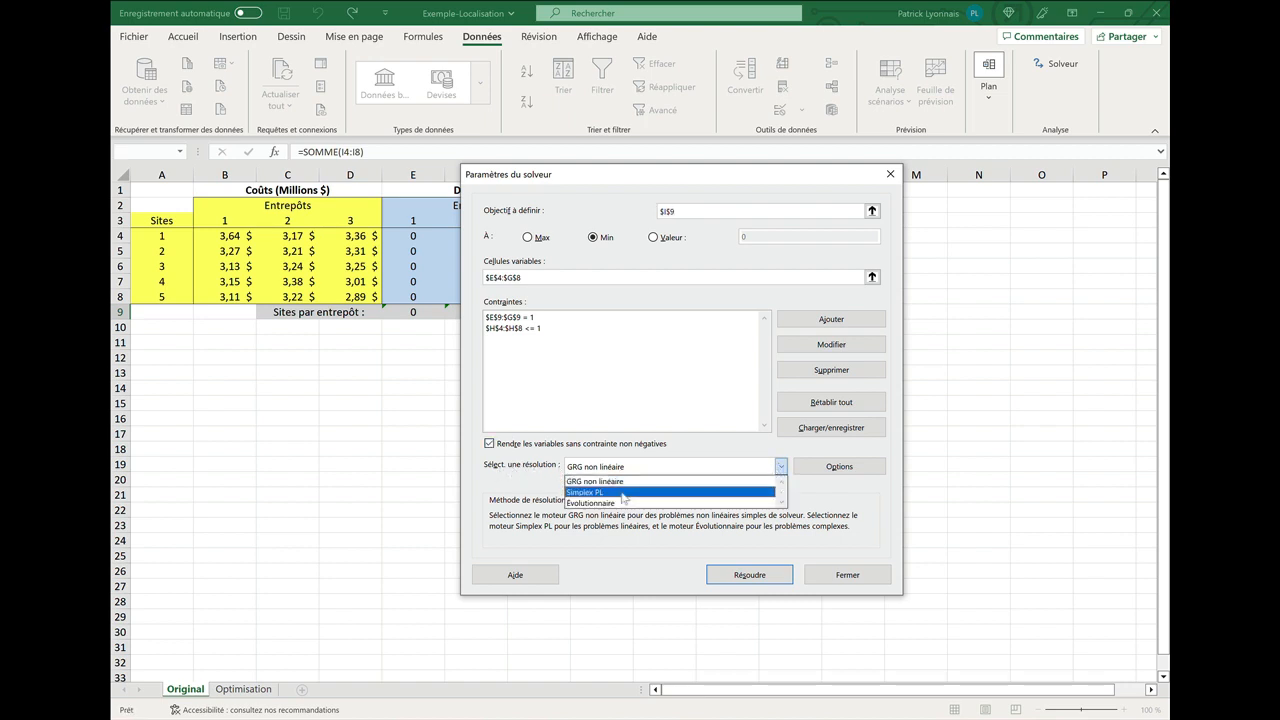
click(704, 492)
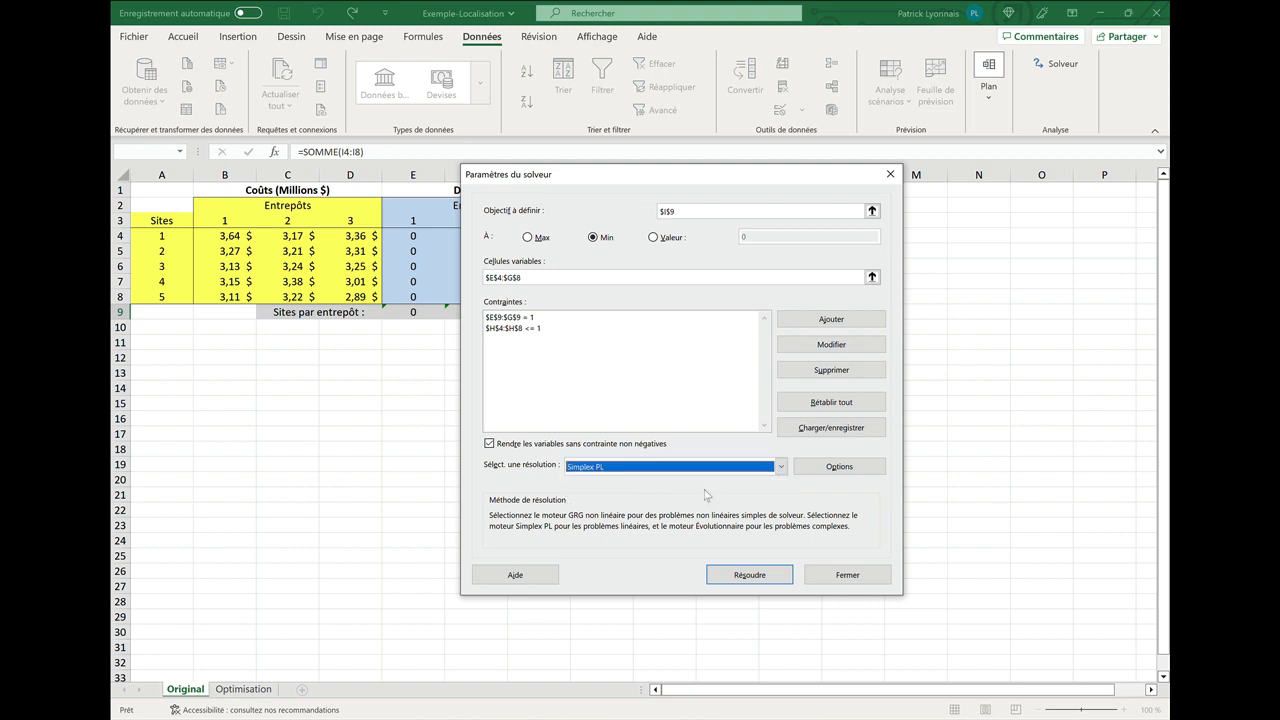
click(836, 469)
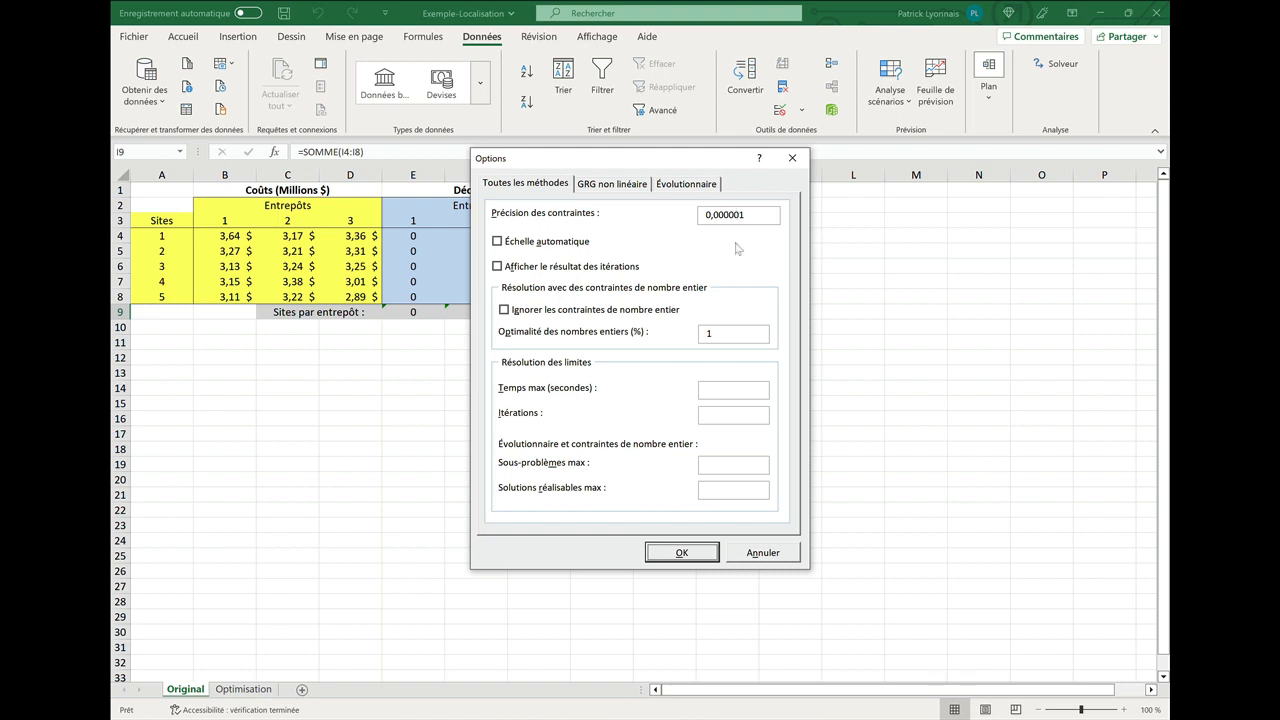
click(679, 553)
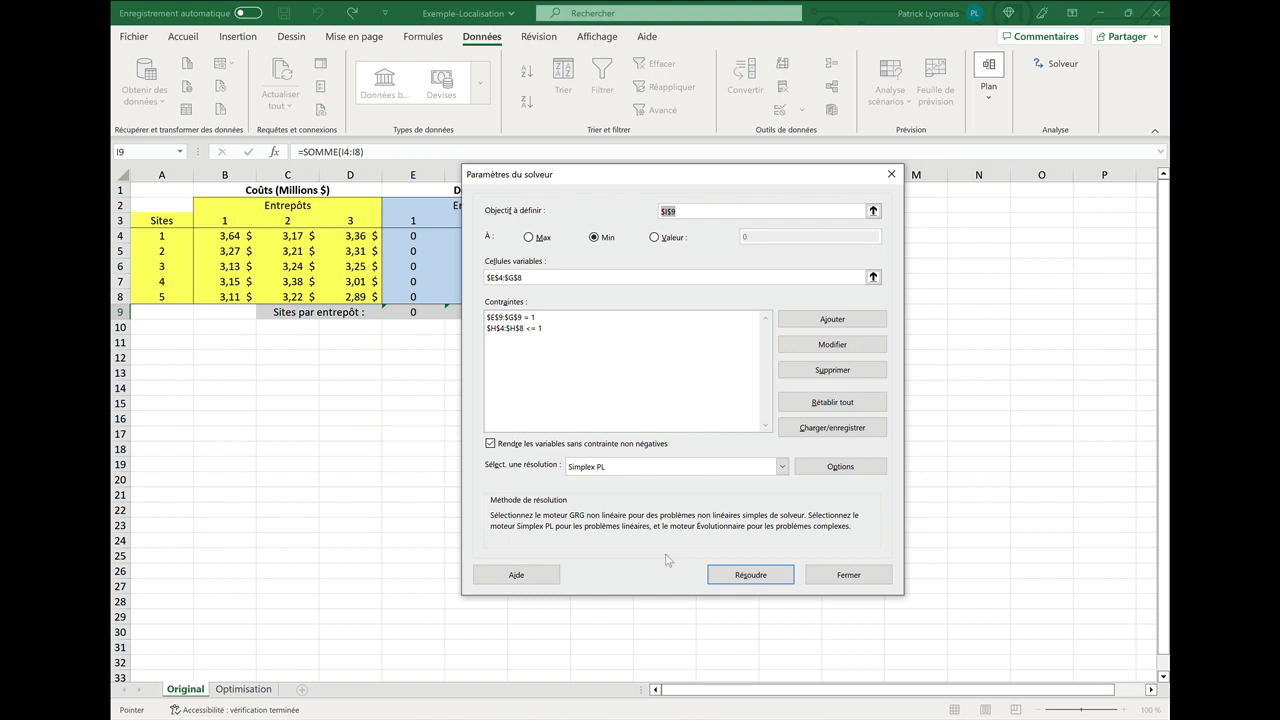
Solve the model and keep the Solver solution.
click(721, 577)
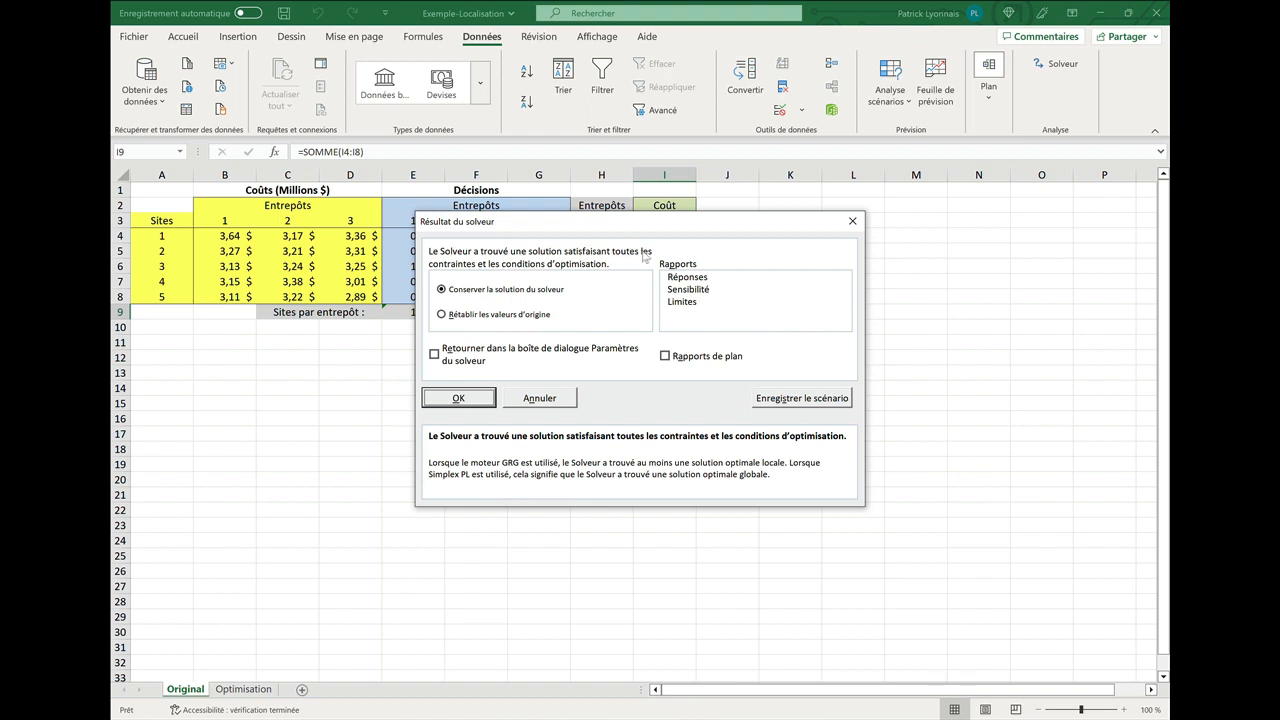
click(458, 398)
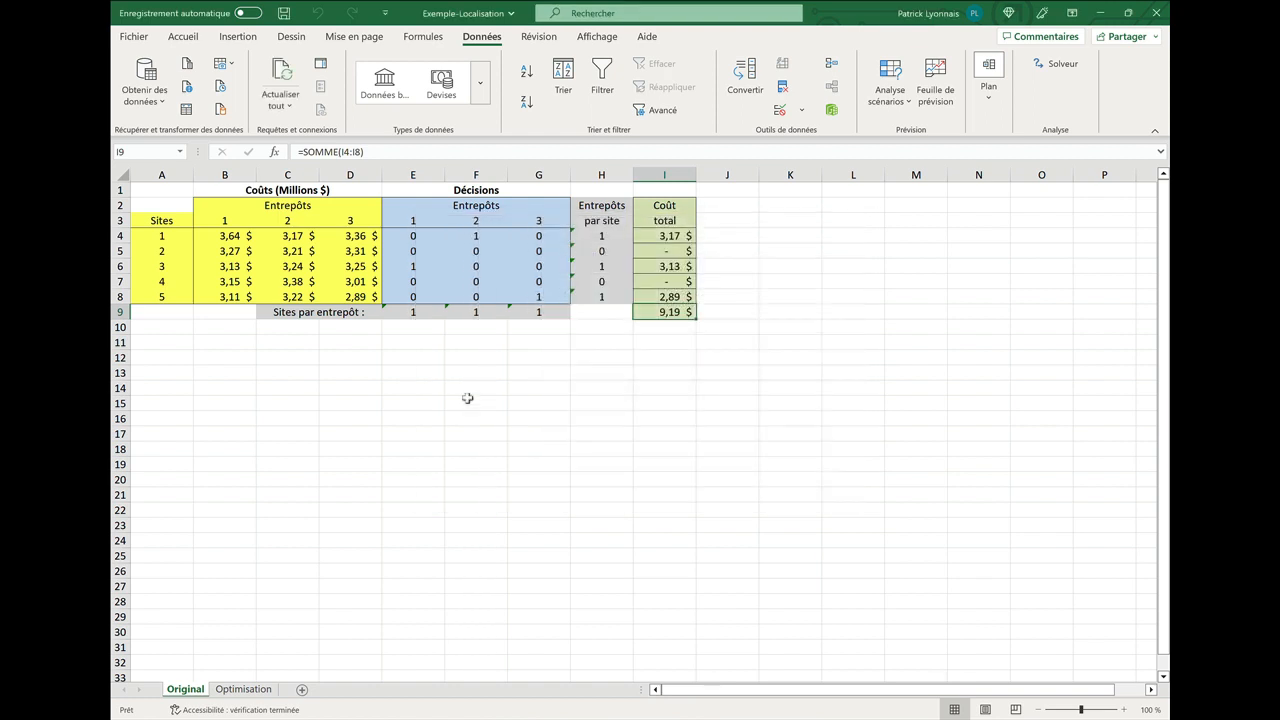